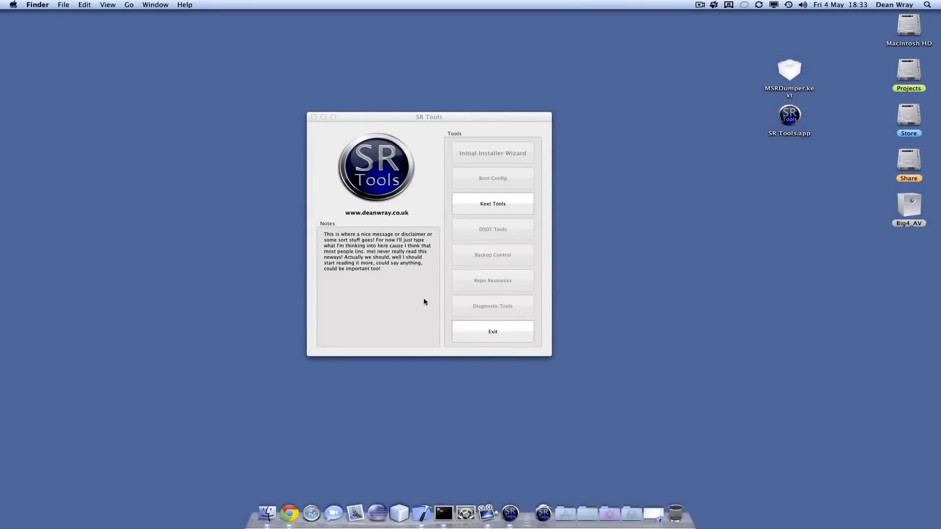
# Step: Launch Kext Tools from the SR Tools window and authorize the changes with the account password
pyautogui.click(439, 118)
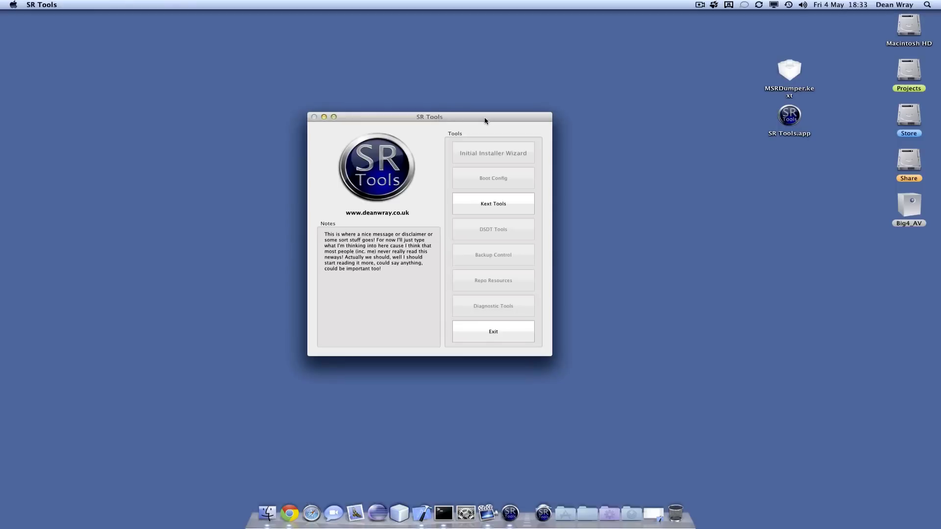
pyautogui.moveTo(486, 119); pyautogui.dragTo(500, 94)
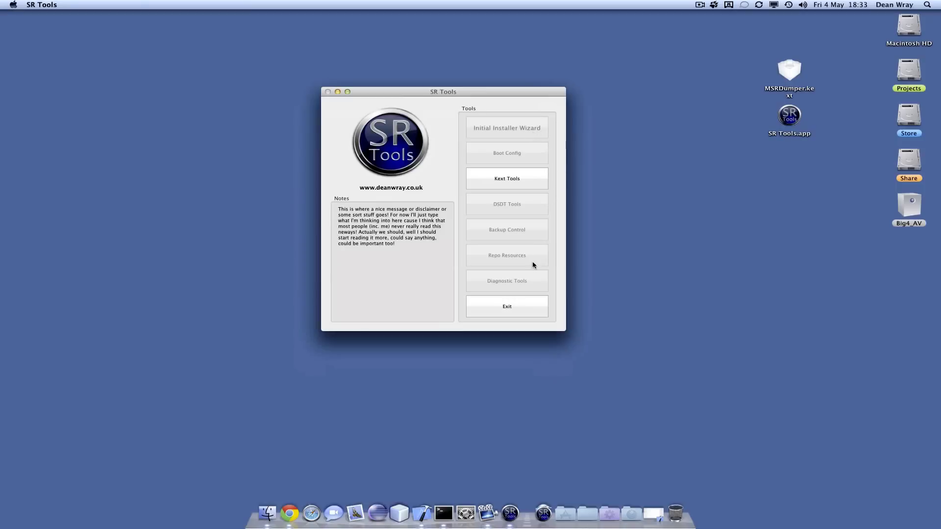
pyautogui.click(507, 179)
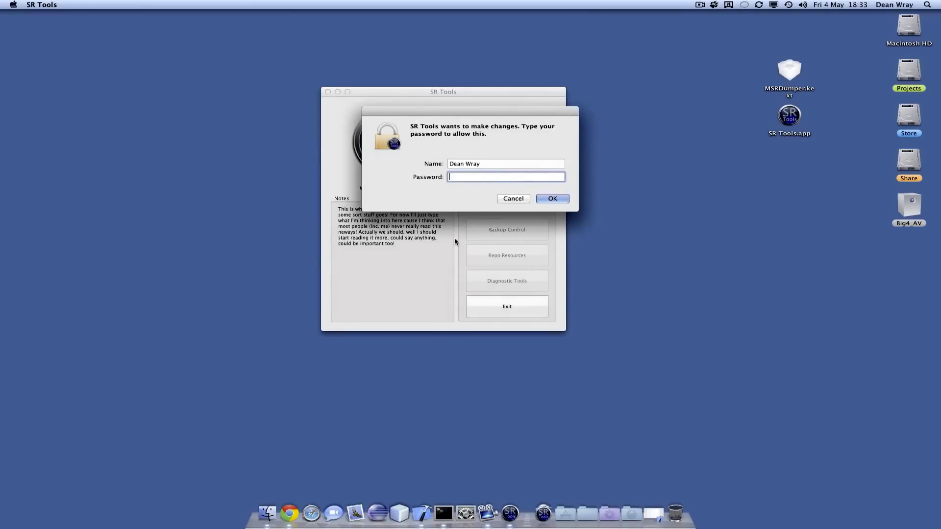
pyautogui.write('••••••••••')
pyautogui.press('Return')
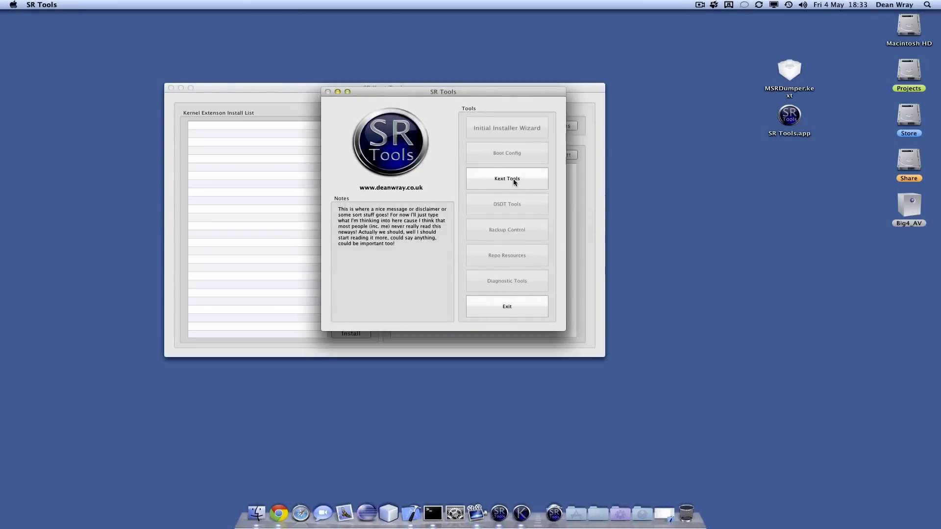
# Step: Move the SR Tools window clear of SR Kext Tools and place the MSRDumper.kext desktop icon nearer to the tool windows
pyautogui.moveTo(461, 95); pyautogui.dragTo(768, 173)
pyautogui.click(655, 130)
pyautogui.moveTo(784, 70); pyautogui.dragTo(693, 51)
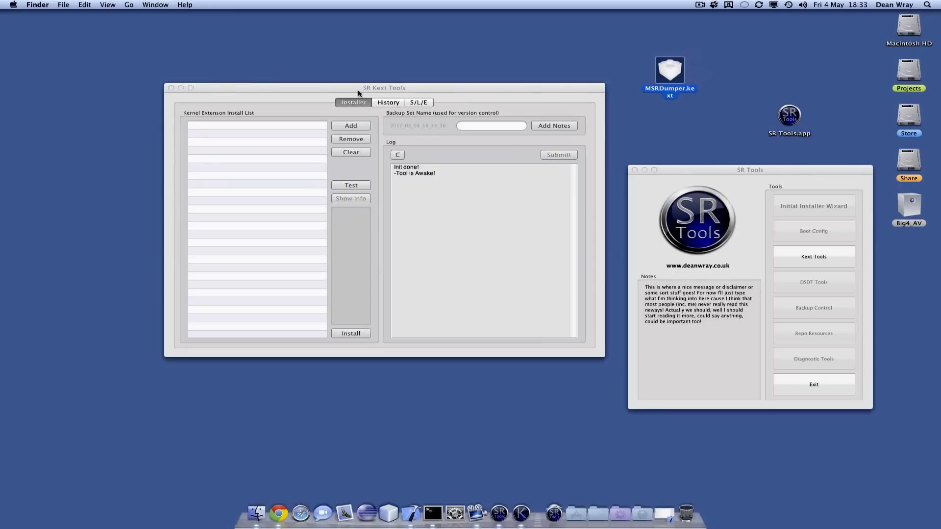
pyautogui.moveTo(359, 93); pyautogui.dragTo(353, 89)
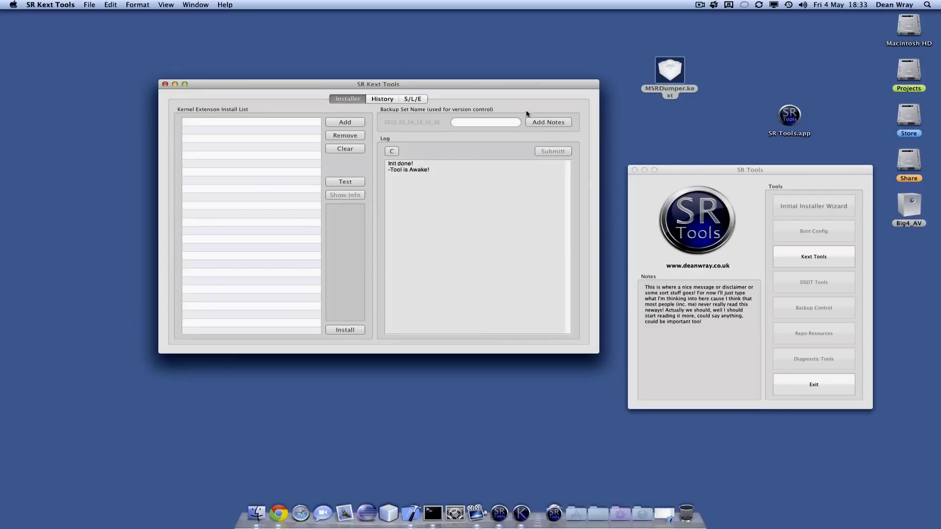
# Step: Disable MSRDumper.kext in the list of system kernel extensions and accept the warning
pyautogui.click(382, 100)
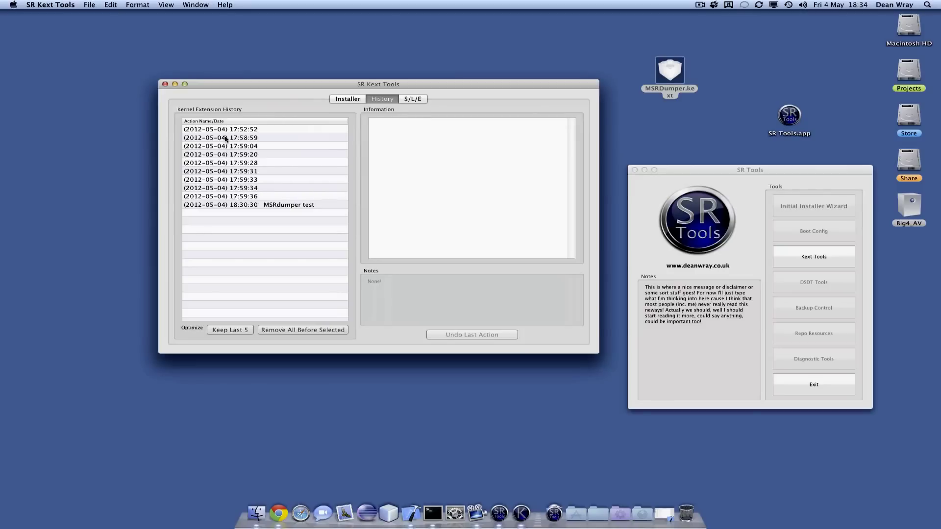
pyautogui.click(415, 100)
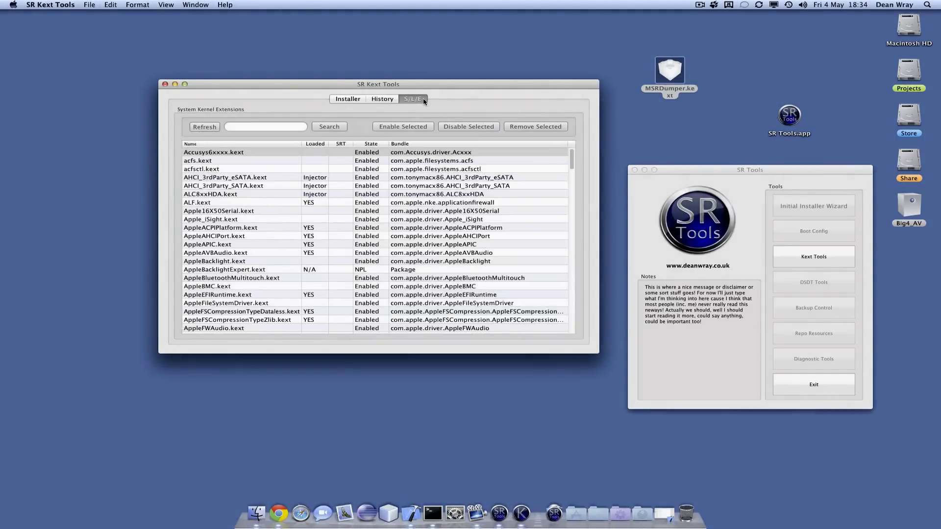
pyautogui.scroll(-15, 406, 230)
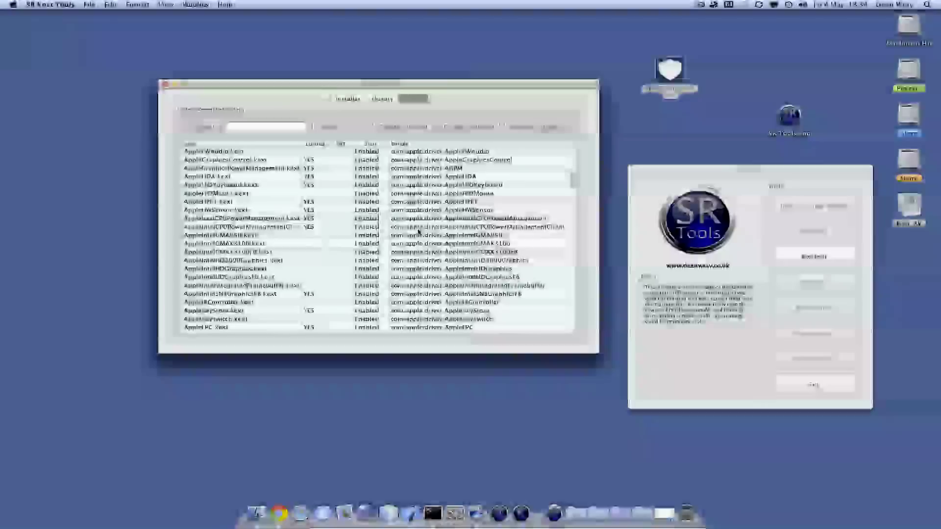
pyautogui.scroll(-10, 419, 231)
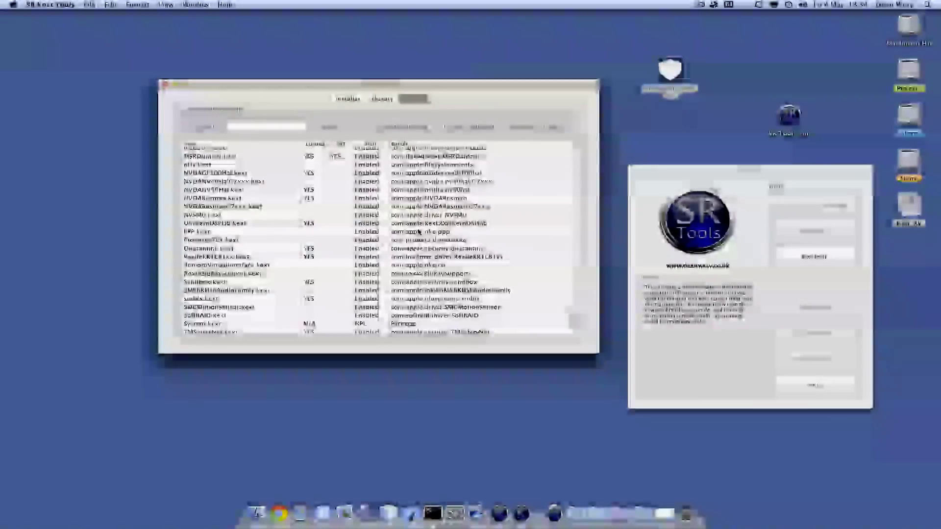
pyautogui.scroll(3, 343, 211)
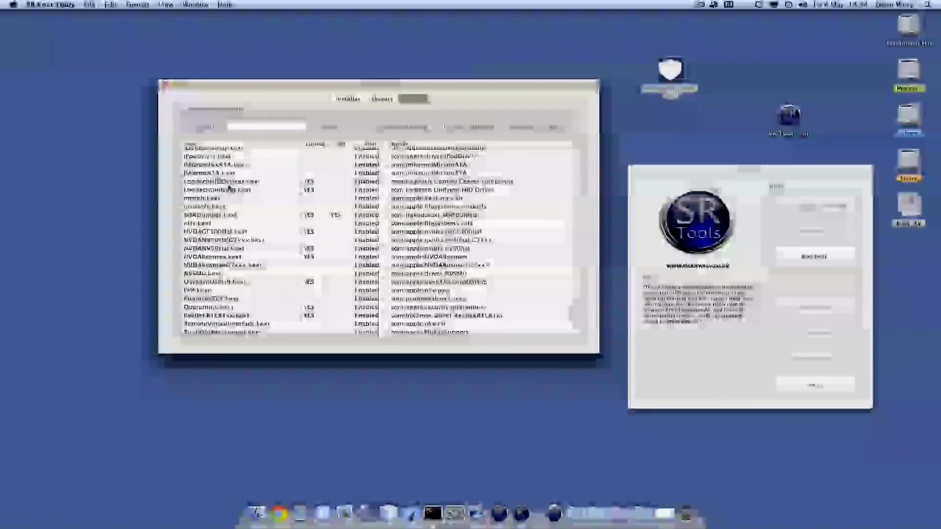
pyautogui.click(206, 217)
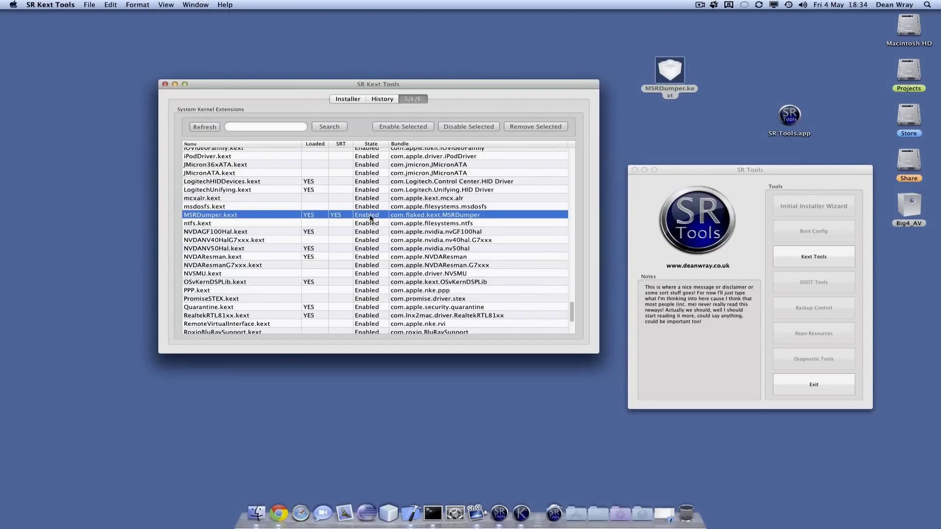
pyautogui.scroll(3, 450, 265)
pyautogui.scroll(15, 450, 265)
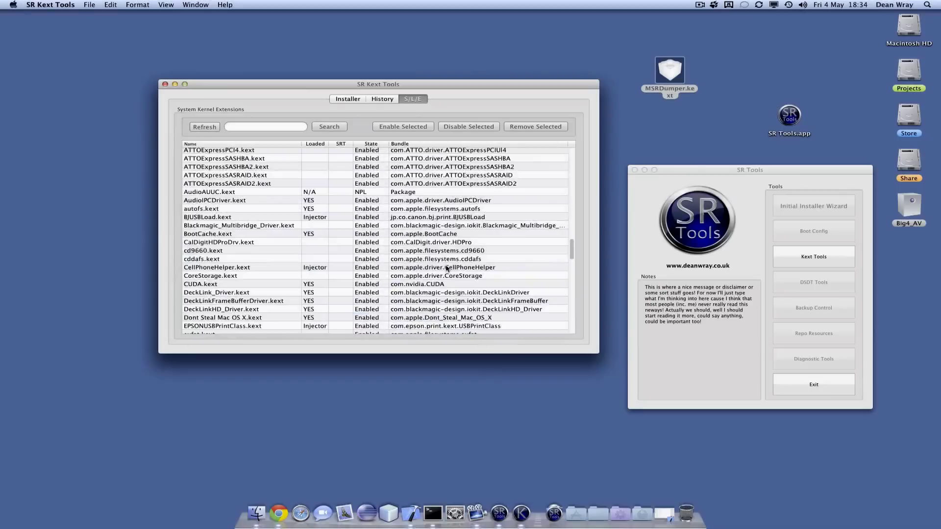
pyautogui.scroll(-15, 442, 270)
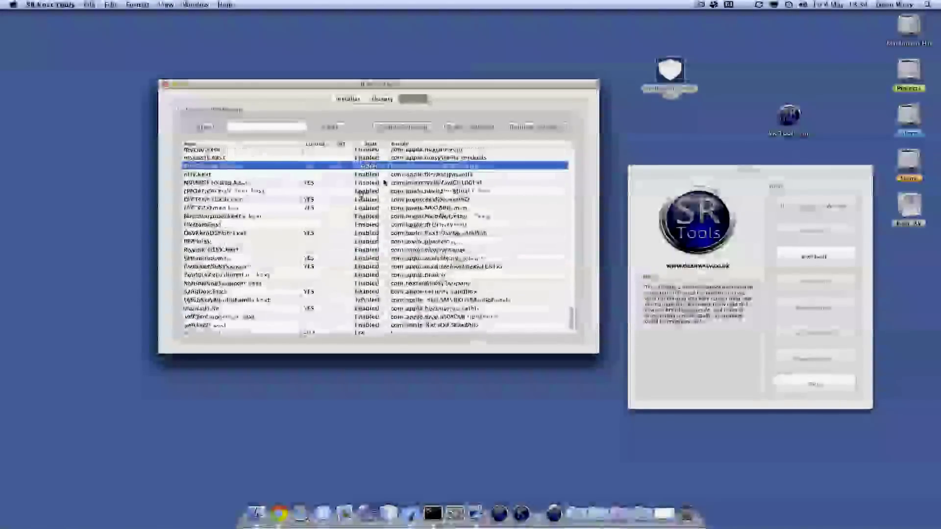
pyautogui.click(470, 126)
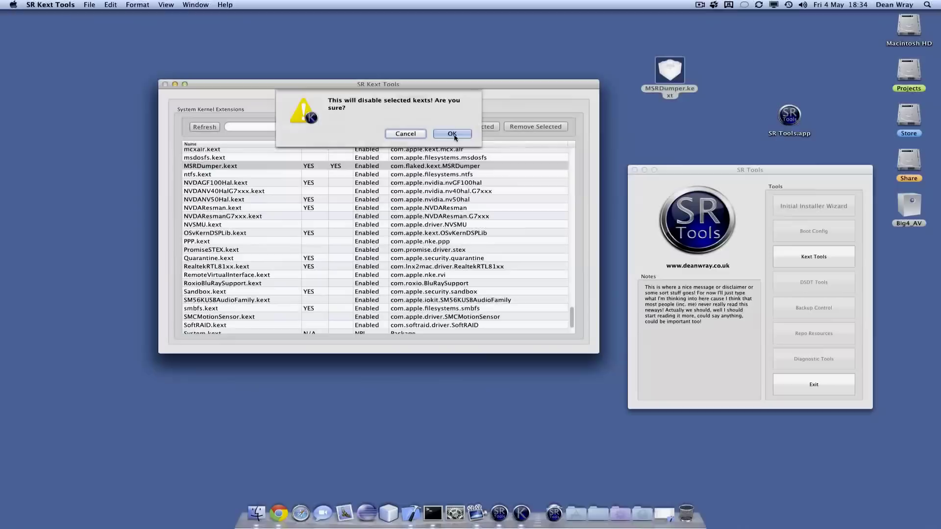
pyautogui.click(451, 134)
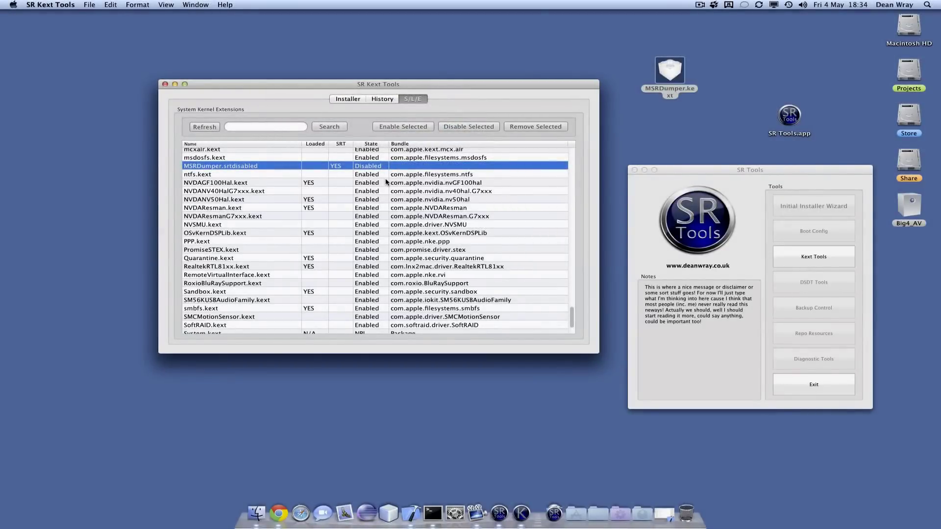
# Step: Examine the operation details of the logged kernel extension history entries and recheck MSRDumper's state in the system extensions list
pyautogui.click(381, 100)
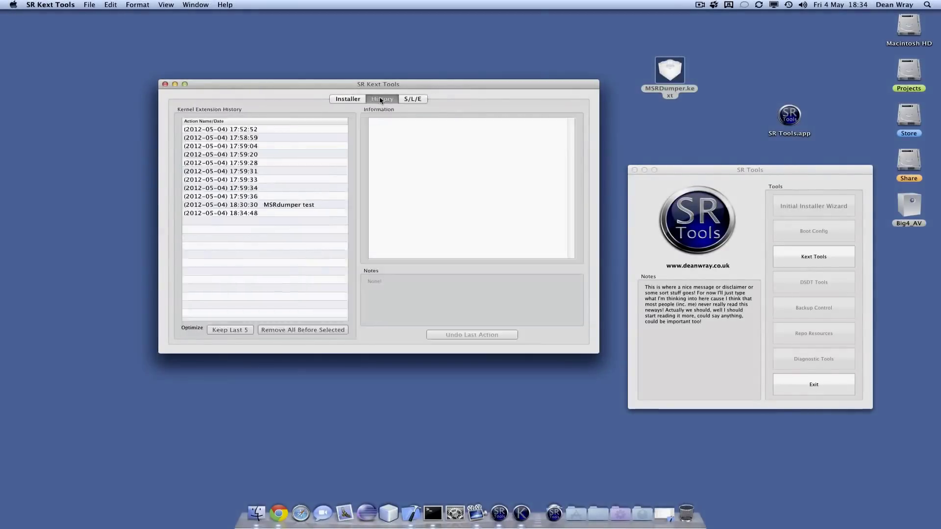
pyautogui.click(252, 215)
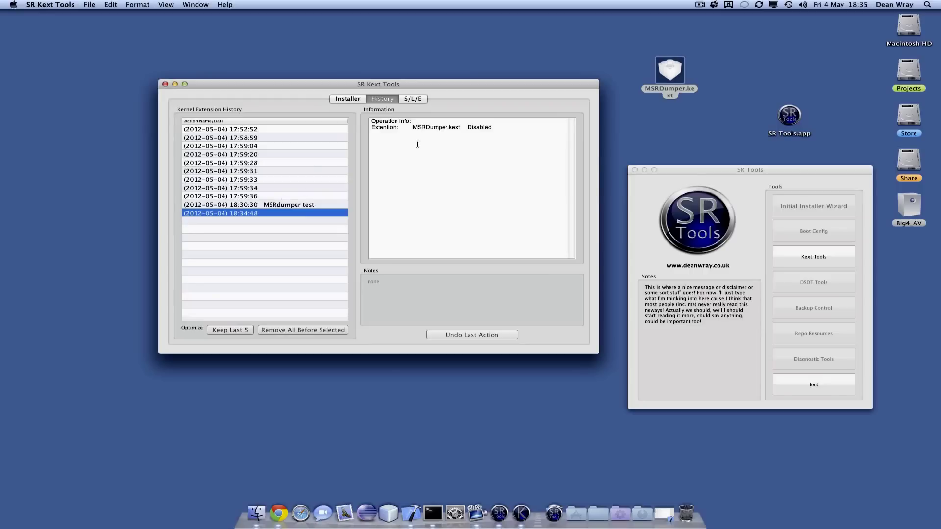
pyautogui.click(241, 130)
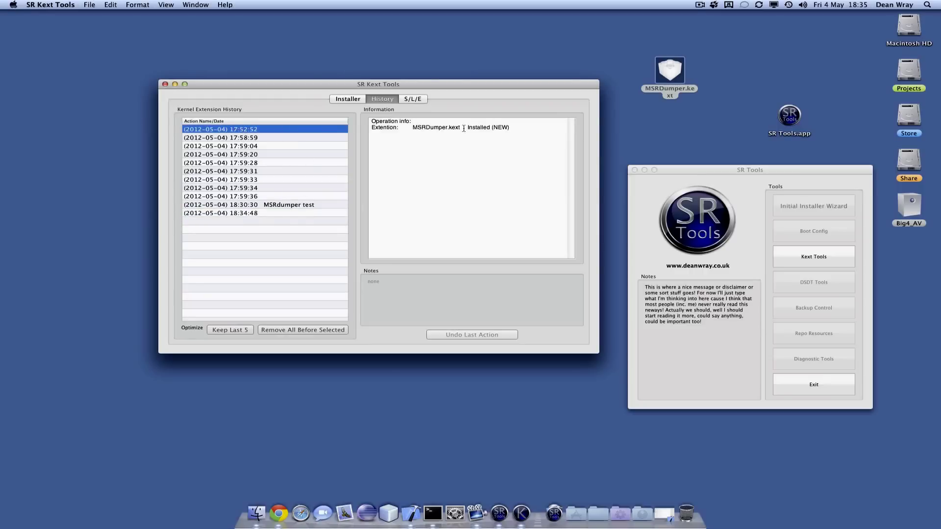
pyautogui.click(268, 138)
pyautogui.click(261, 146)
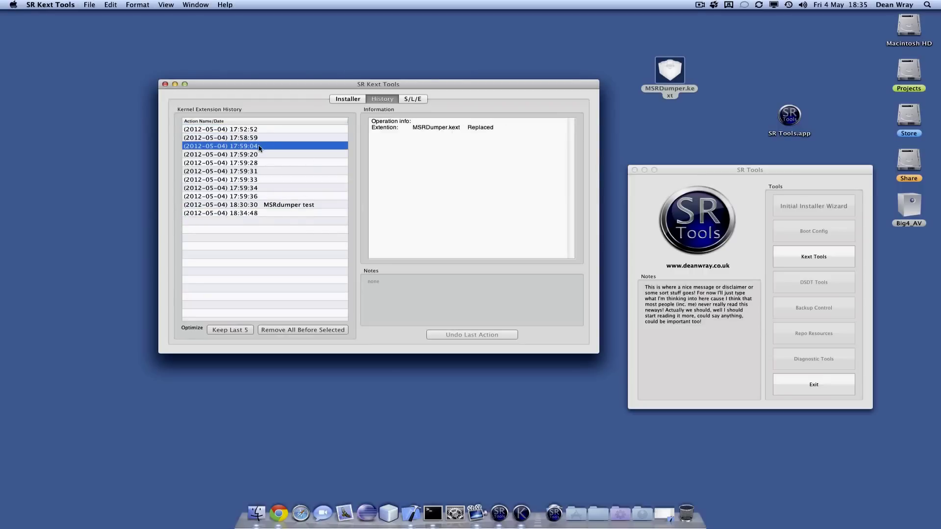
pyautogui.click(256, 164)
pyautogui.click(255, 179)
pyautogui.click(255, 188)
pyautogui.click(254, 196)
pyautogui.click(252, 205)
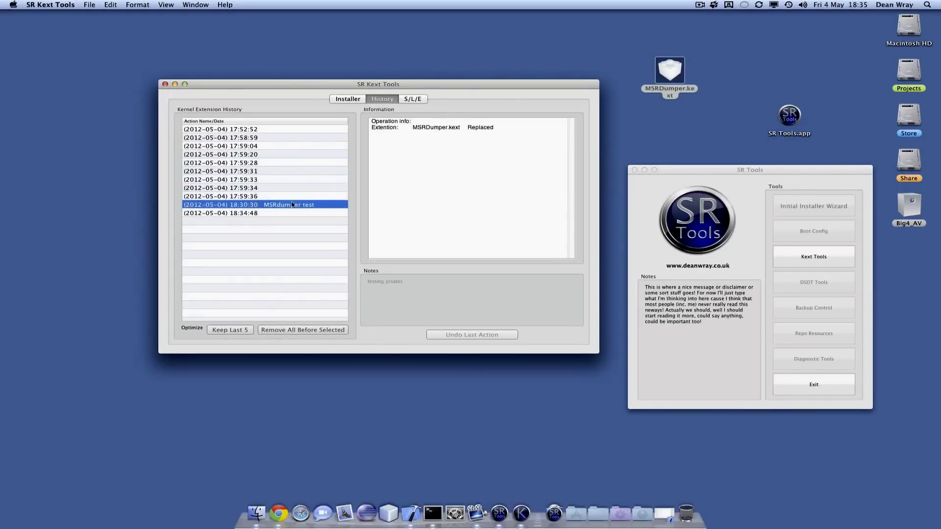
pyautogui.click(251, 214)
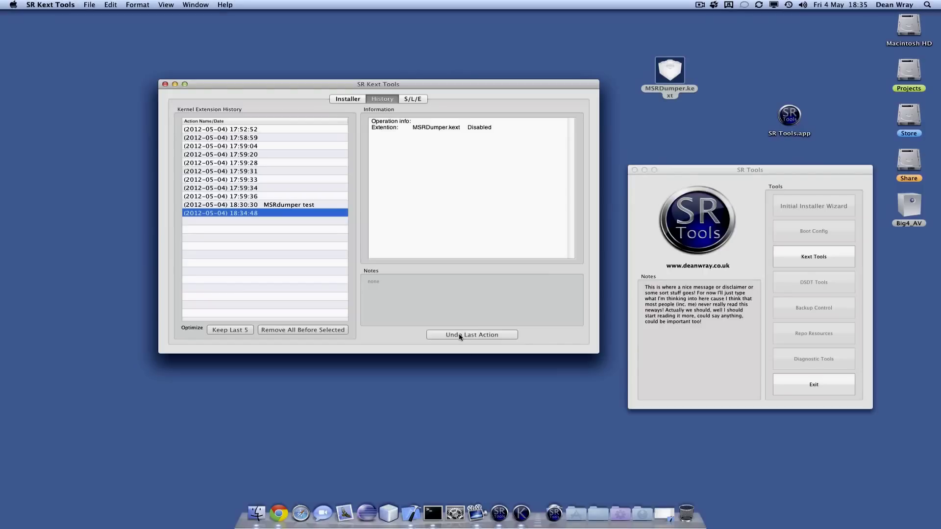
pyautogui.click(347, 99)
pyautogui.click(413, 99)
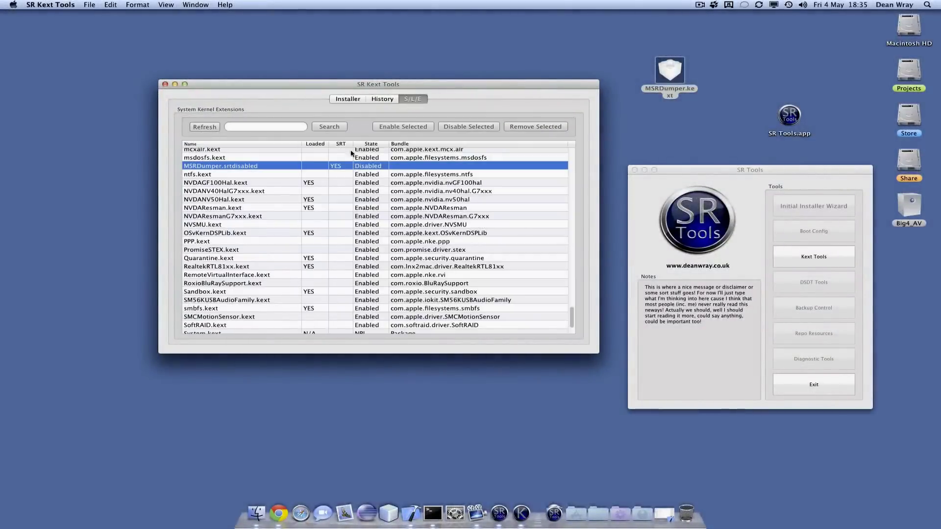
pyautogui.click(348, 100)
# Step: Switch to Terminal and start a root shell with sudo -s, entering the account password
pyautogui.click(432, 509)
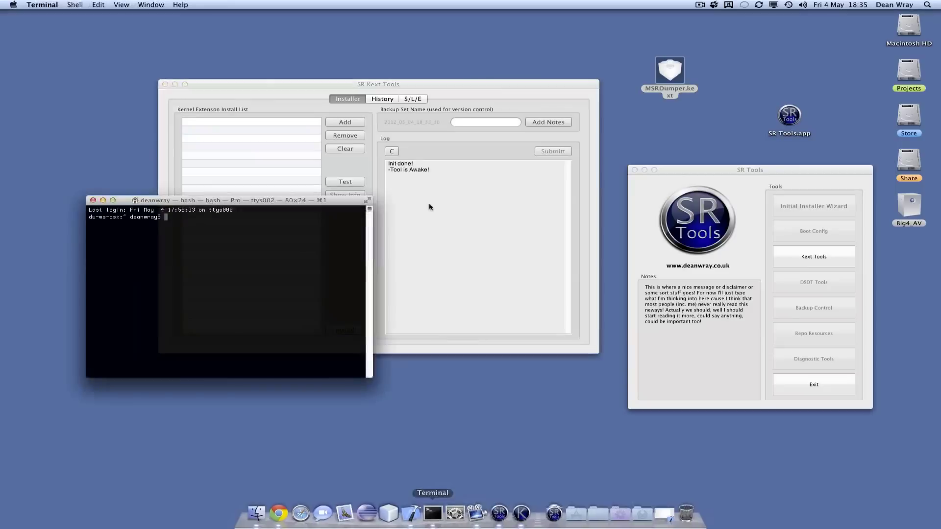
pyautogui.moveTo(301, 197); pyautogui.dragTo(505, 210)
pyautogui.write('sudo -s')
pyautogui.press('Return')
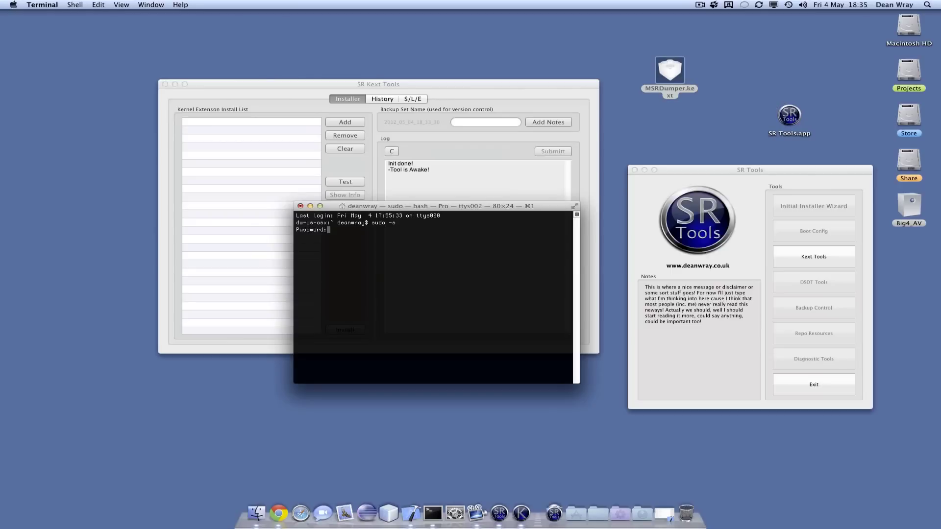
pyautogui.press('Return')
# Step: Go to the root directory / and run ./SRTrestorelast to roll back the last kext action
pyautogui.write('cd /')
pyautogui.press('Return')
pyautogui.write('clear')
pyautogui.press('Return')
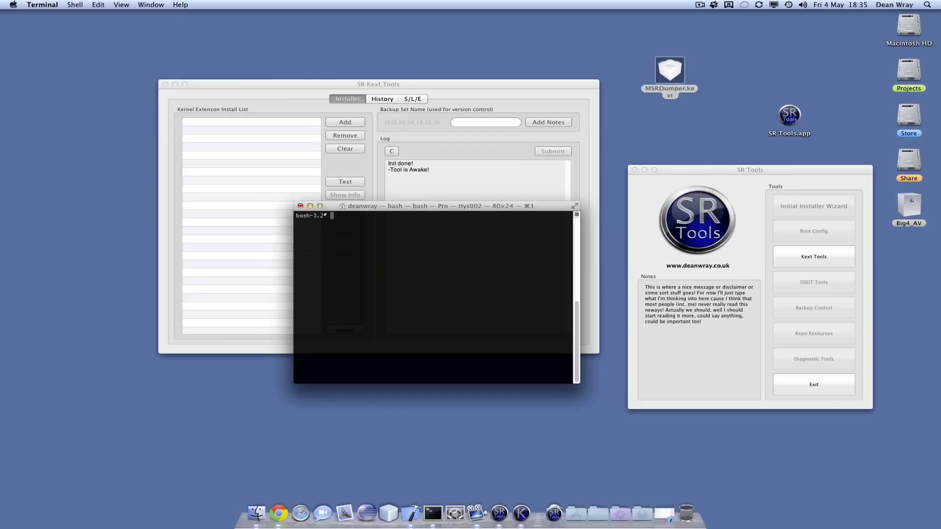
pyautogui.write('./SRTr')
pyautogui.press('Tab')
pyautogui.press('Return')
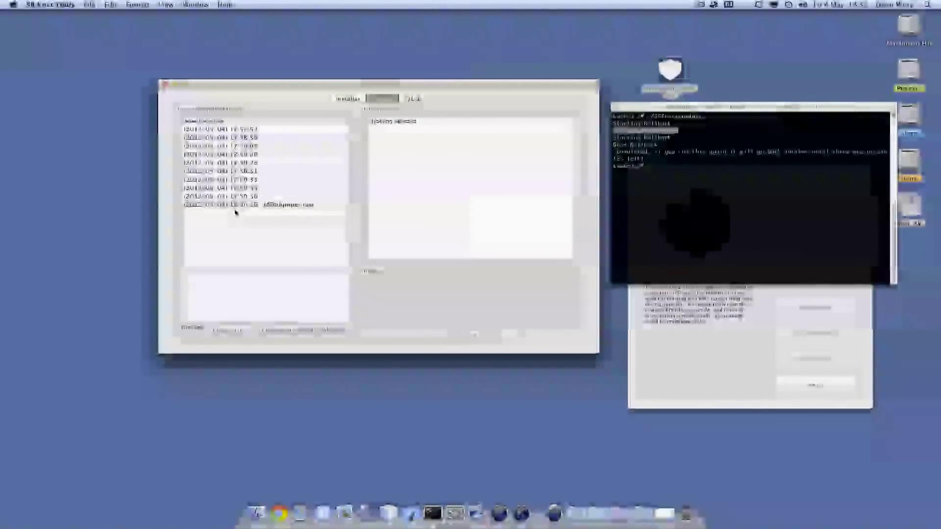
# Step: Inspect the MSRdumper test history entry and check the loaded and enabled states of the system kernel extensions in SR Kext Tools
pyautogui.click(261, 204)
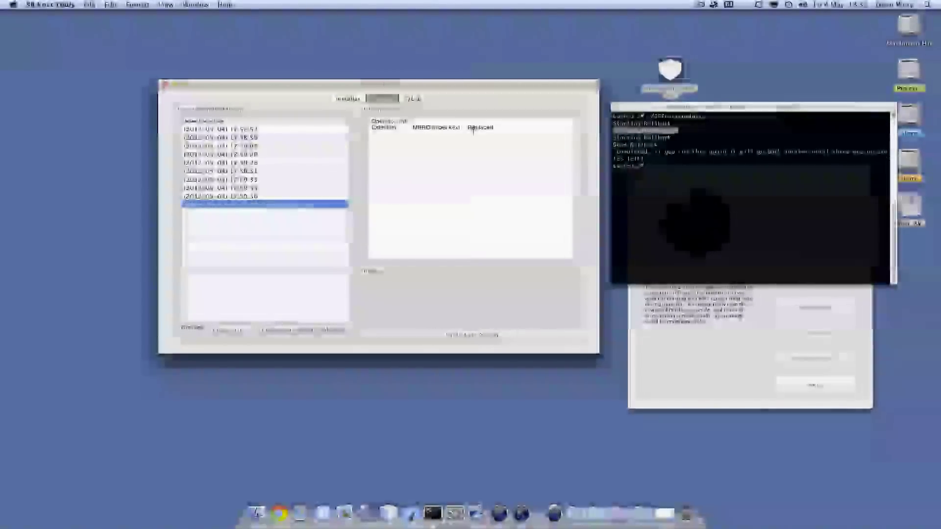
pyautogui.click(412, 99)
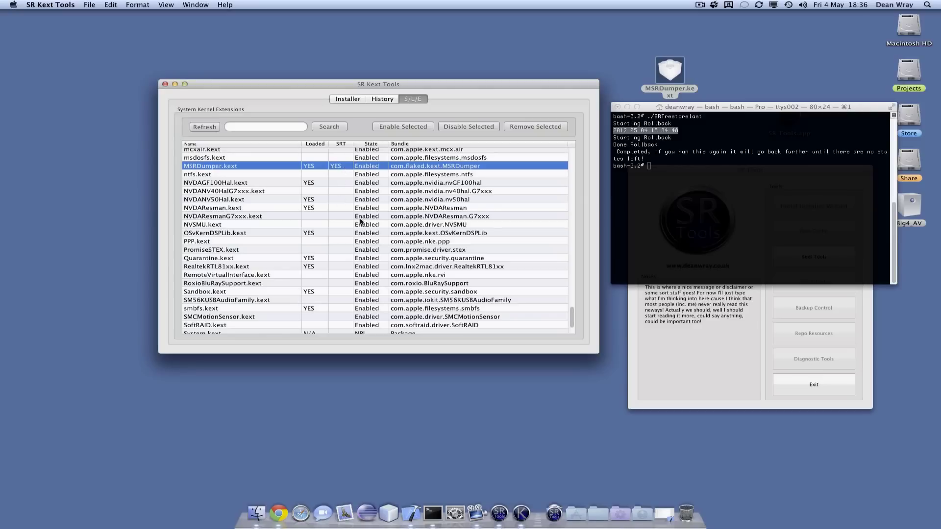
pyautogui.scroll(15, 363, 206)
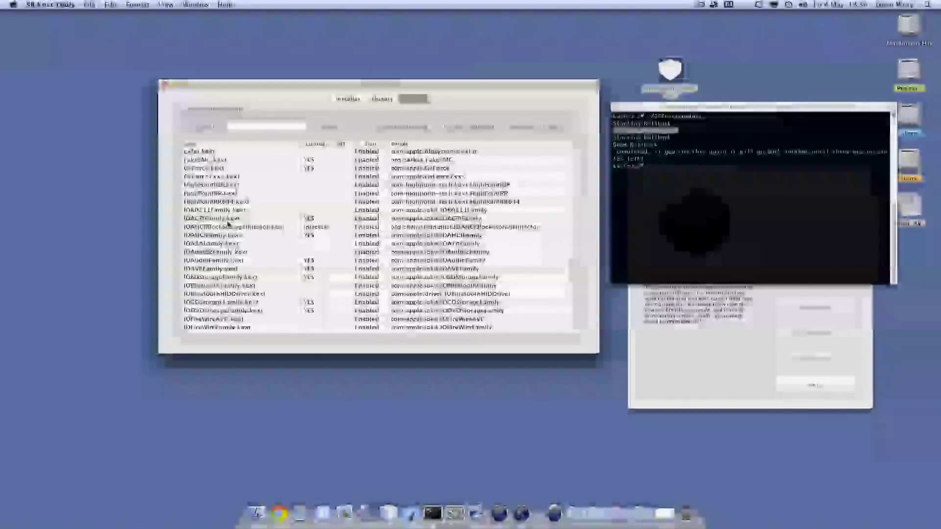
pyautogui.click(319, 228)
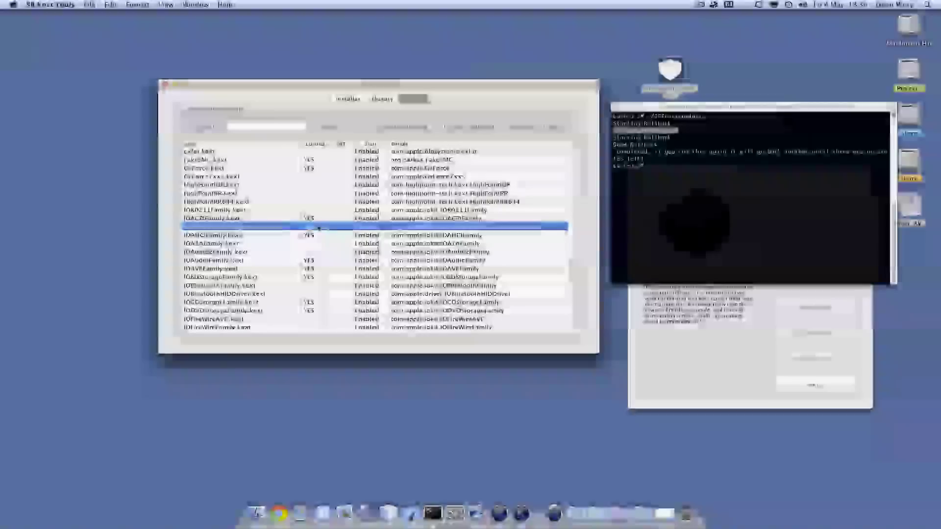
pyautogui.scroll(5, 326, 245)
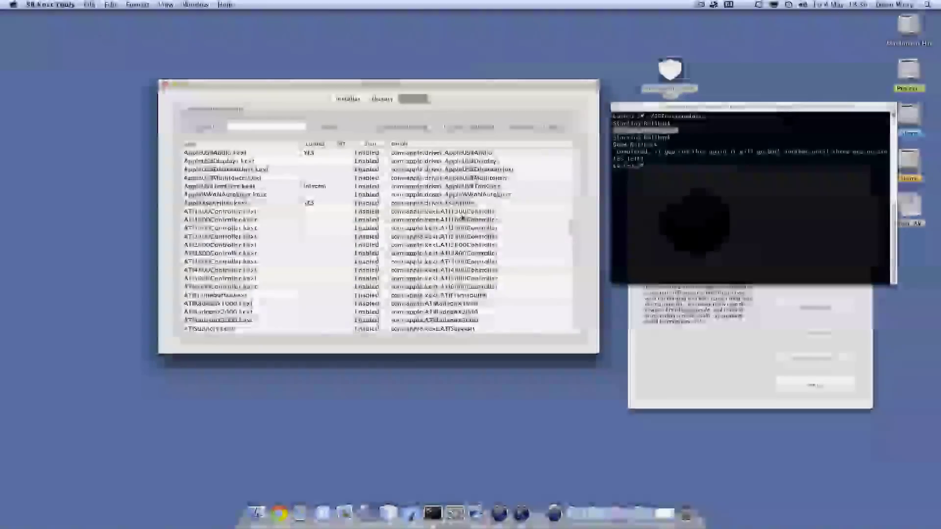
# Step: Search the system kernel extensions for AGPM and select AppleGraphicsPowerManagement.kext
pyautogui.click(248, 127)
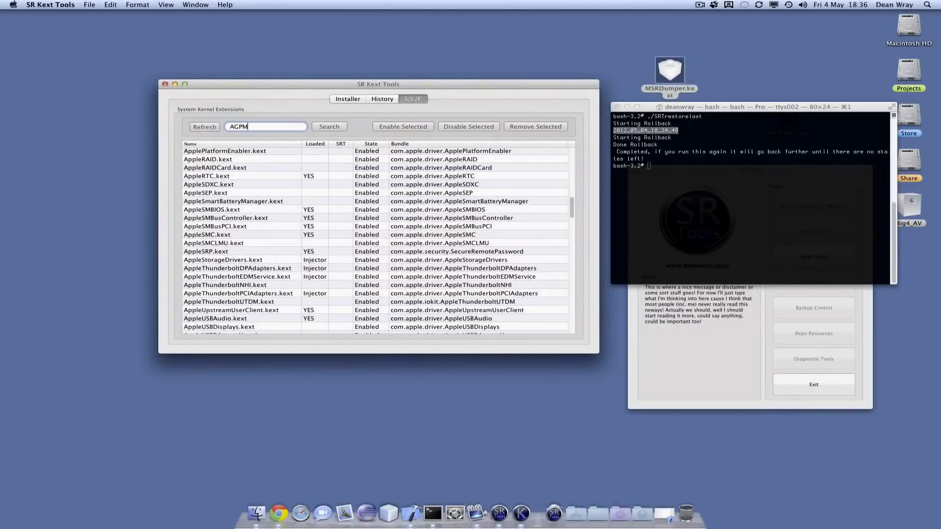
pyautogui.click(330, 127)
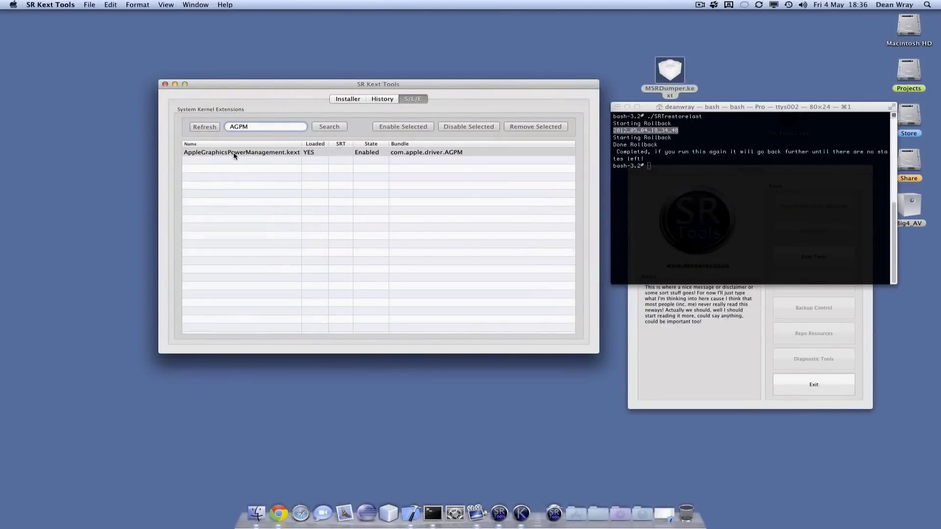
pyautogui.click(260, 153)
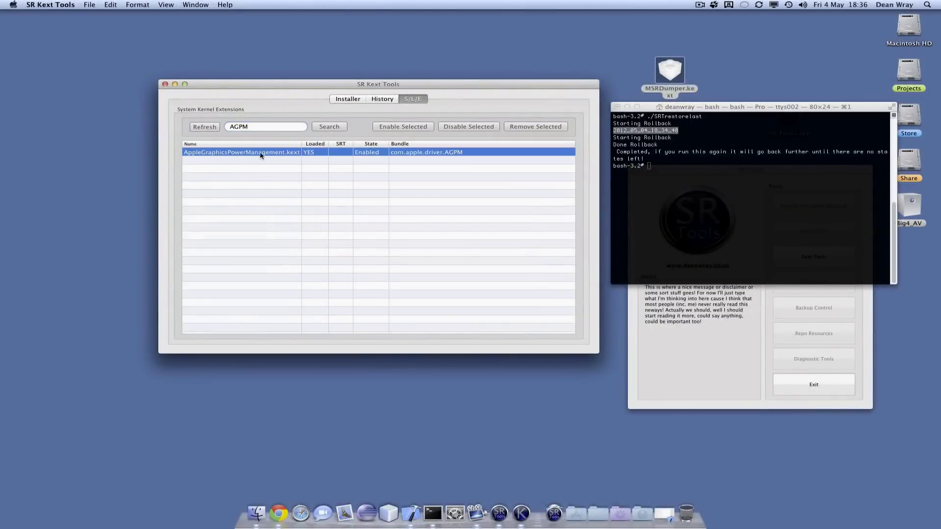
# Step: Search the system kernel extensions for nvidia and select NVDANV50Hal.kext
pyautogui.click(271, 127)
pyautogui.write('nvidia')
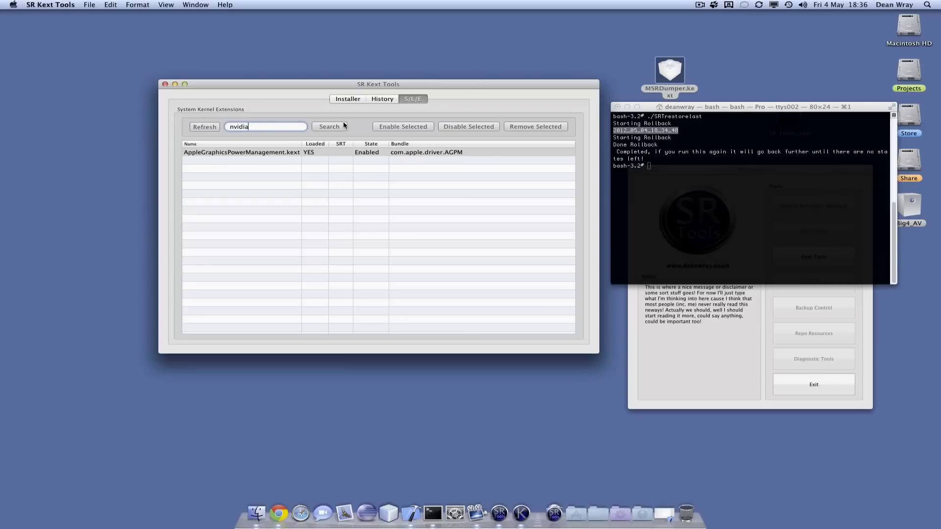
pyautogui.click(343, 127)
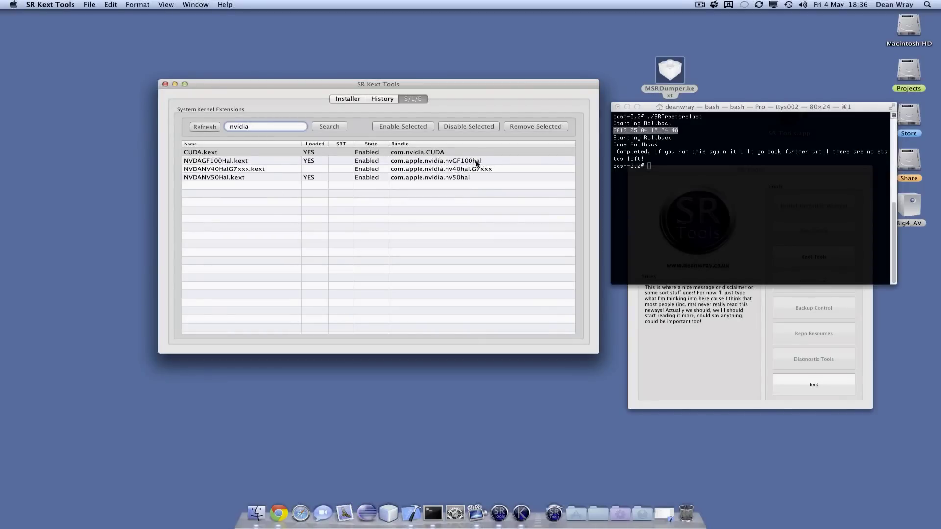
pyautogui.click(316, 178)
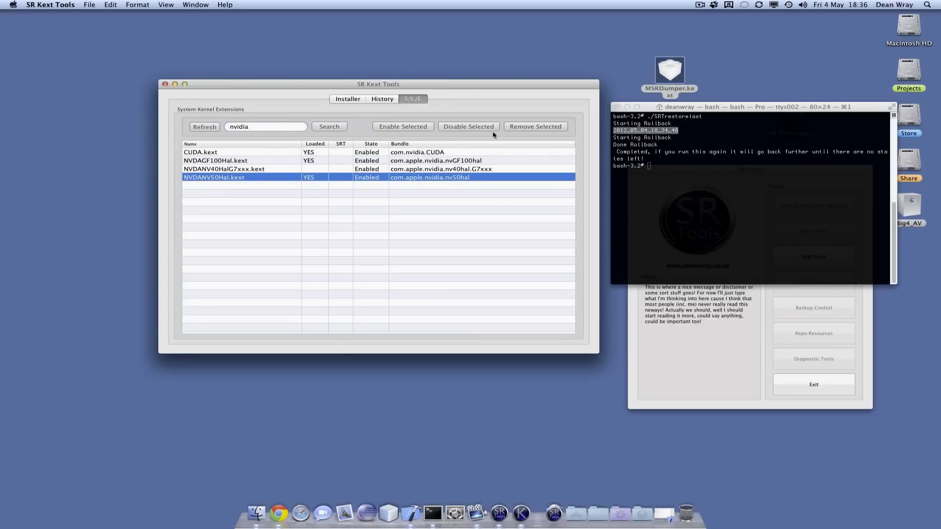
# Step: Reload the full system kernel extension list and select AppleBacklightExpert.kext to check its loaded state
pyautogui.click(213, 127)
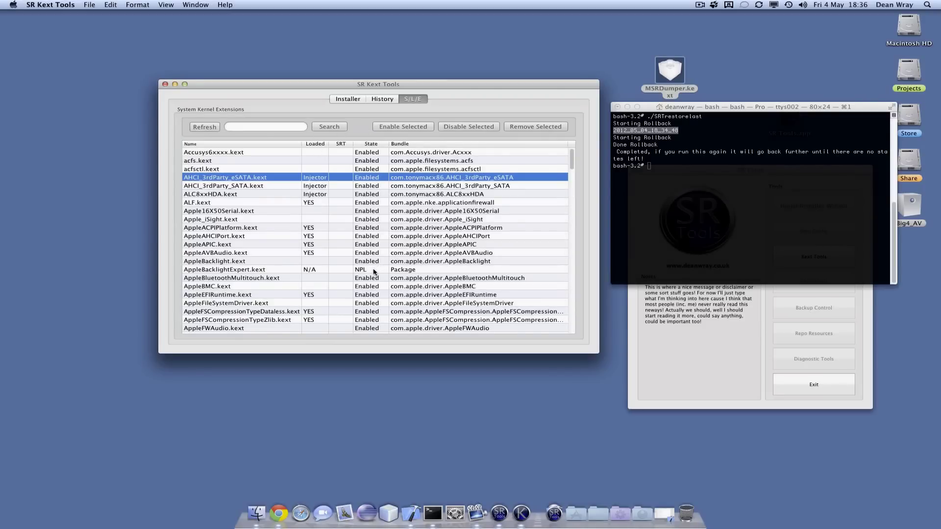
pyautogui.scroll(-1, 382, 259)
pyautogui.scroll(-2, 296, 270)
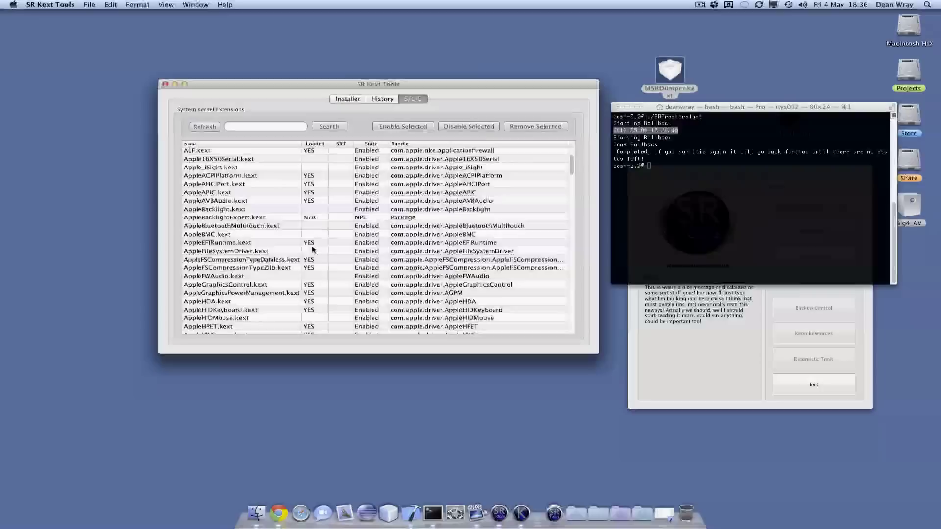
pyautogui.click(230, 220)
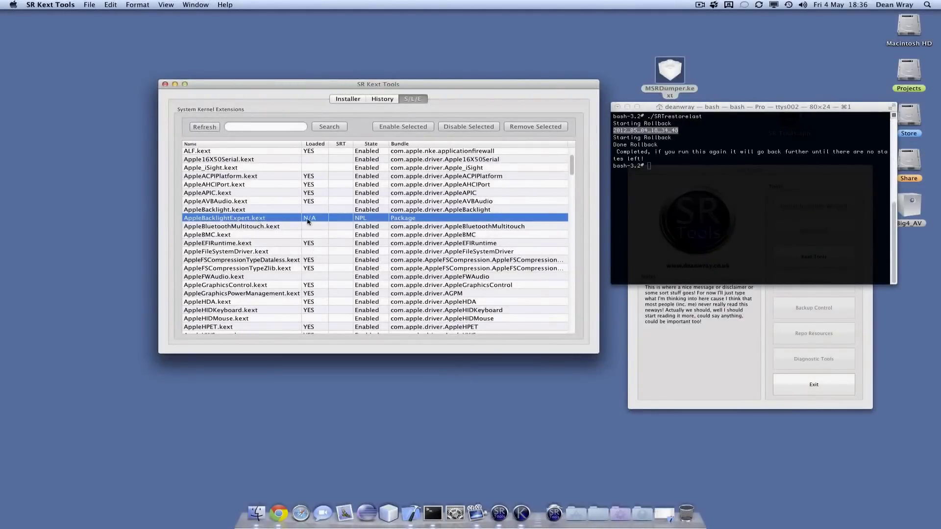
# Step: Look through the rest of the extension list and check the states of IOGraphicsFamily.kext and IONDRVSupport.kext
pyautogui.scroll(-15, 298, 219)
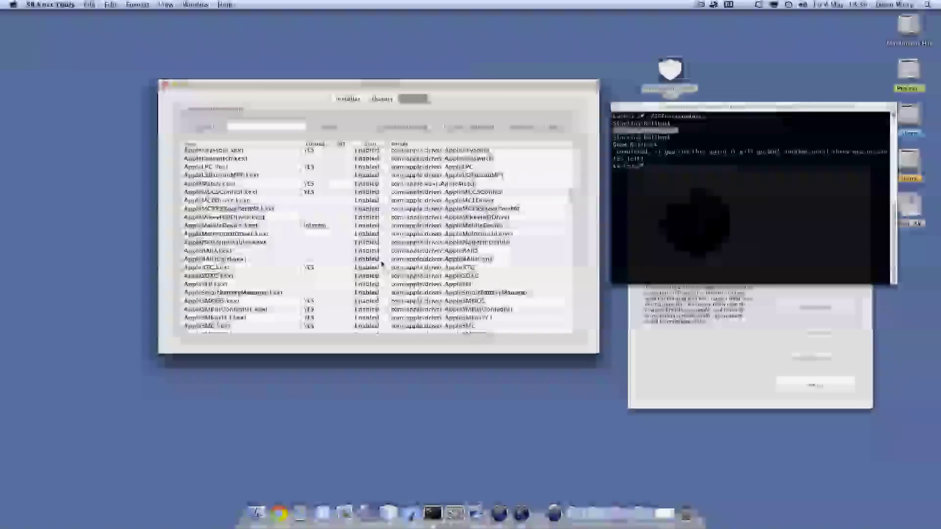
pyautogui.scroll(-10, 381, 265)
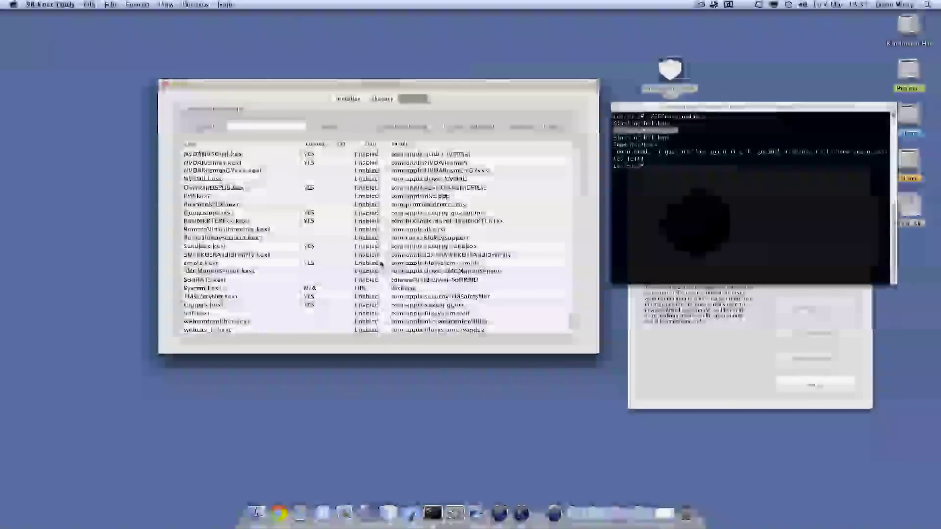
pyautogui.scroll(5, 343, 300)
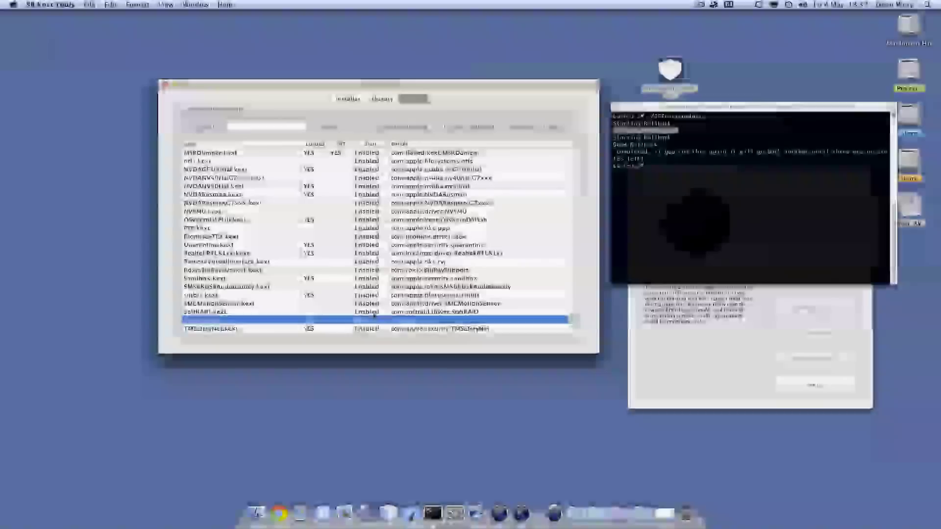
pyautogui.scroll(5, 380, 316)
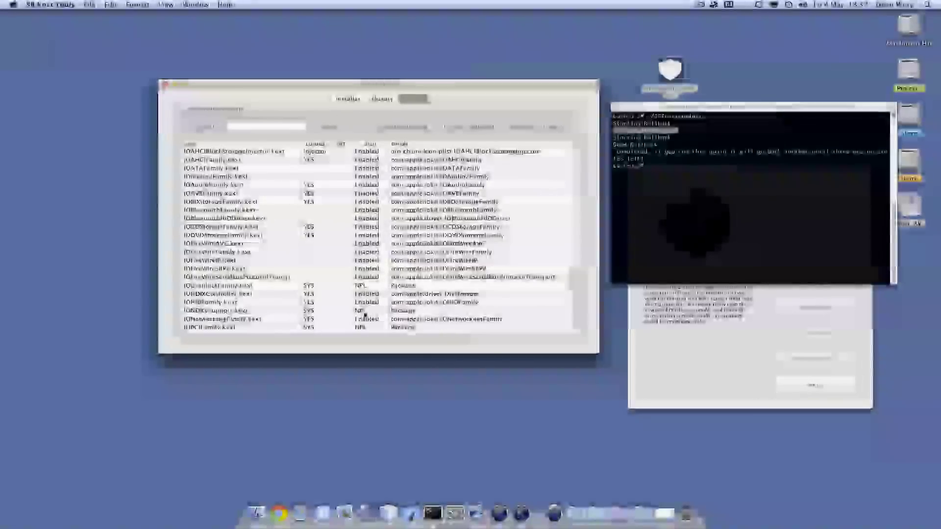
pyautogui.click(325, 245)
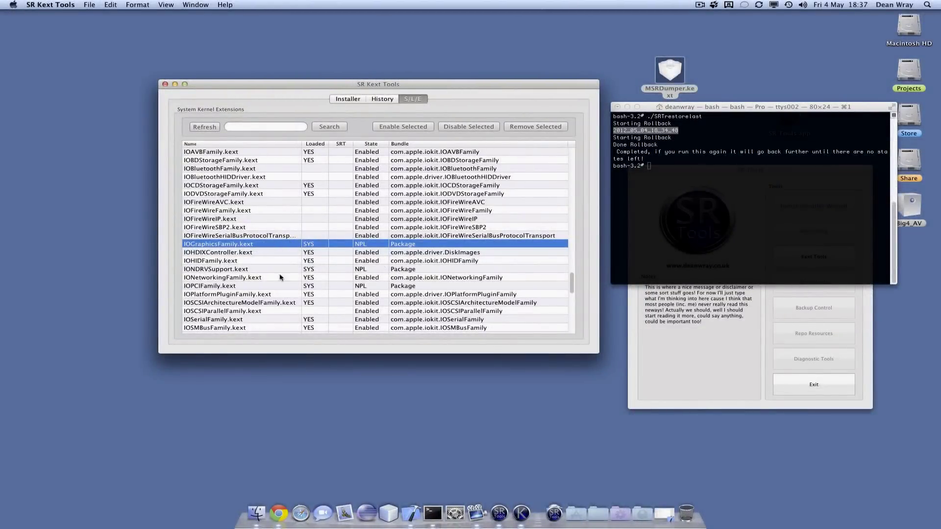
pyautogui.click(364, 270)
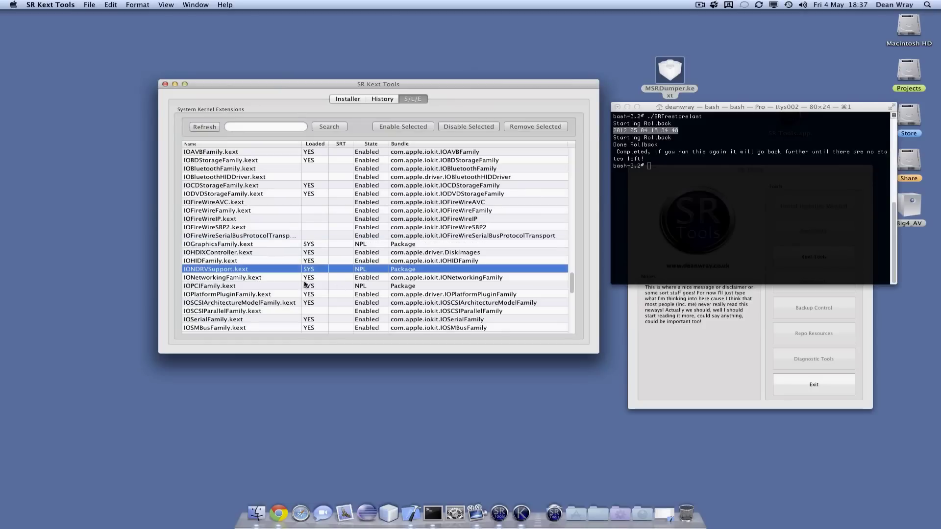
pyautogui.scroll(20, 333, 275)
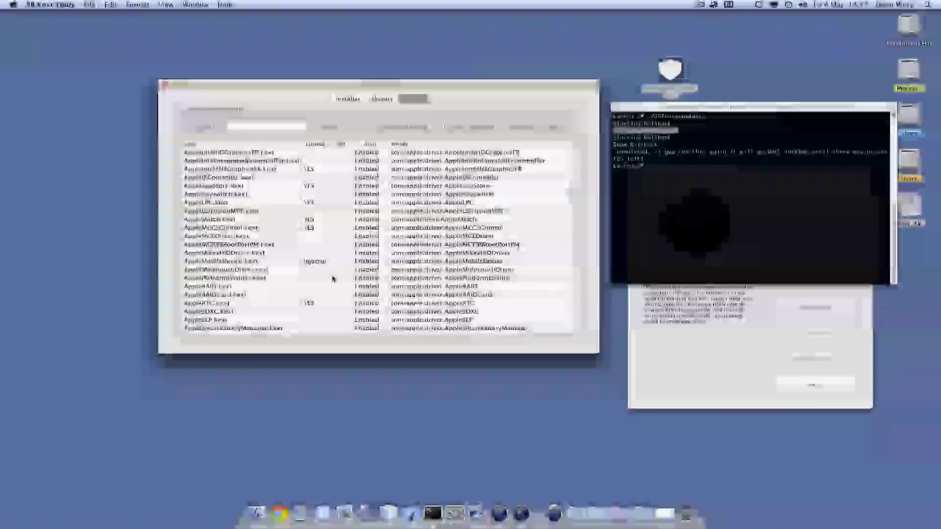
# Step: Add MSRDumper.kext to the kernel extension install list
pyautogui.click(393, 99)
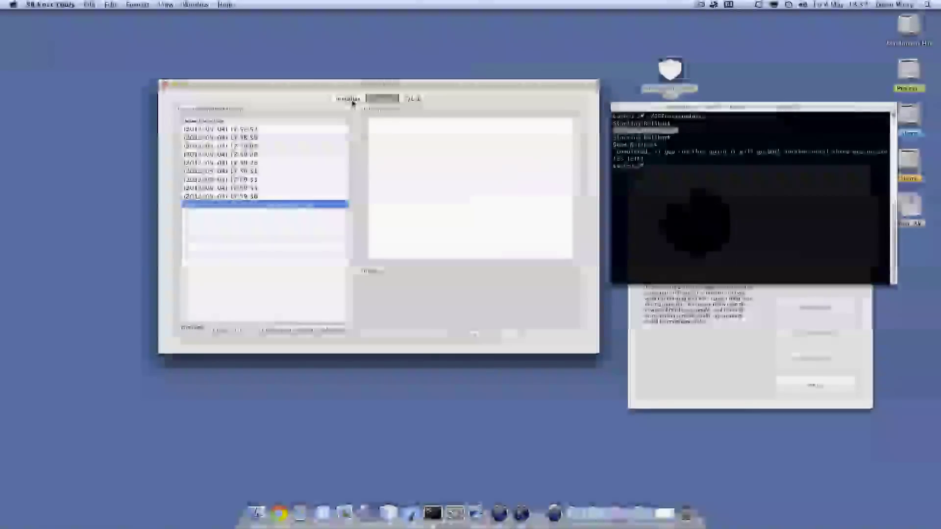
pyautogui.click(347, 99)
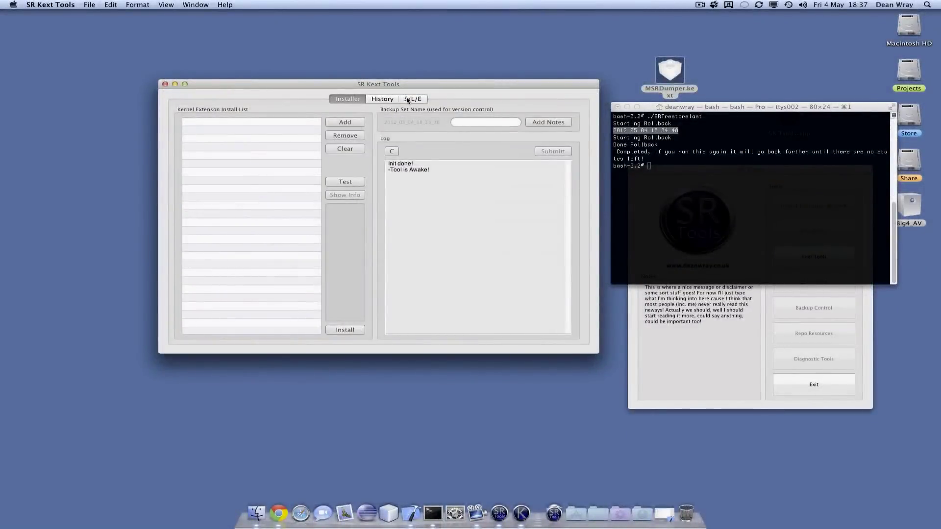
pyautogui.click(382, 99)
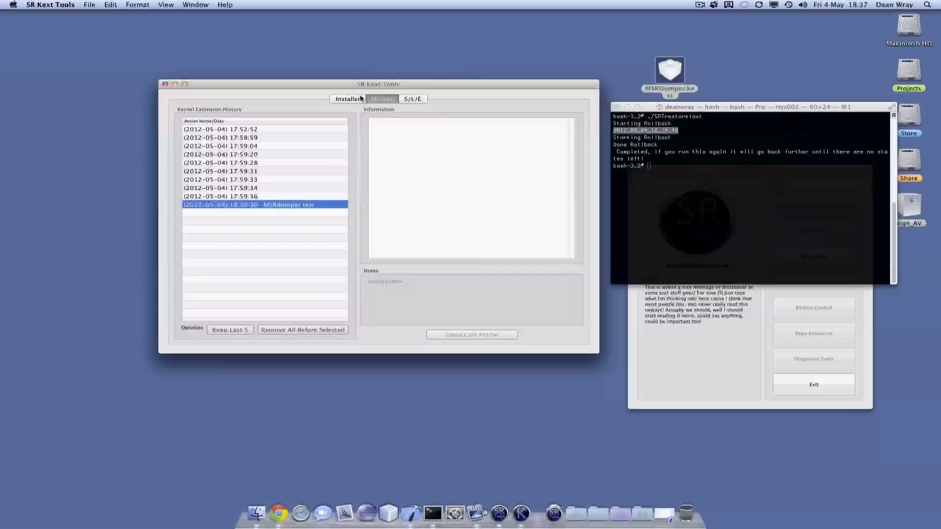
pyautogui.click(360, 98)
pyautogui.click(345, 122)
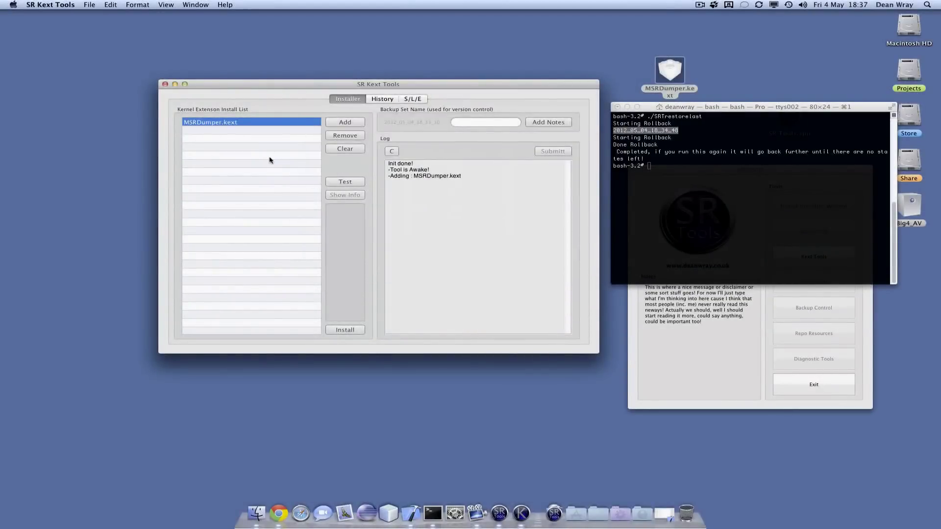
# Step: Name the backup set "test pstates" and add the note "This is to test pstates"
pyautogui.click(469, 123)
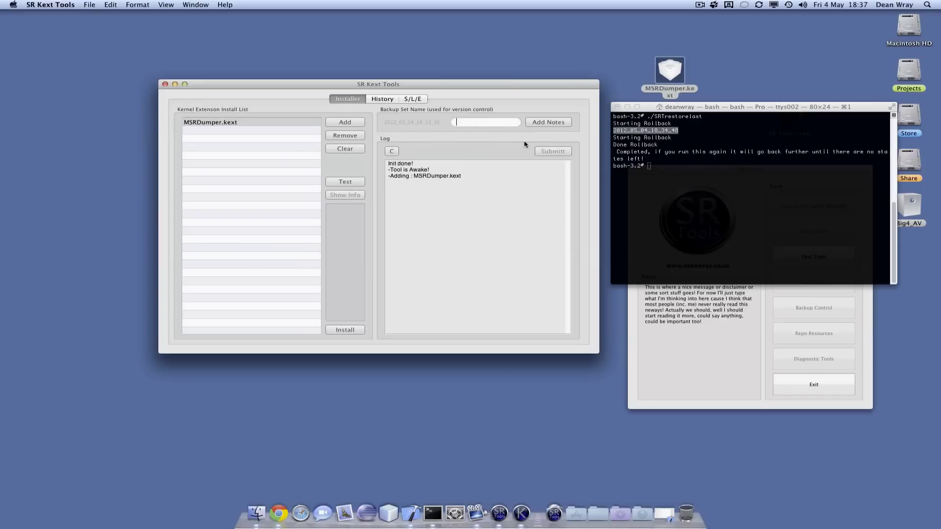
pyautogui.write('test pstates')
pyautogui.click(551, 124)
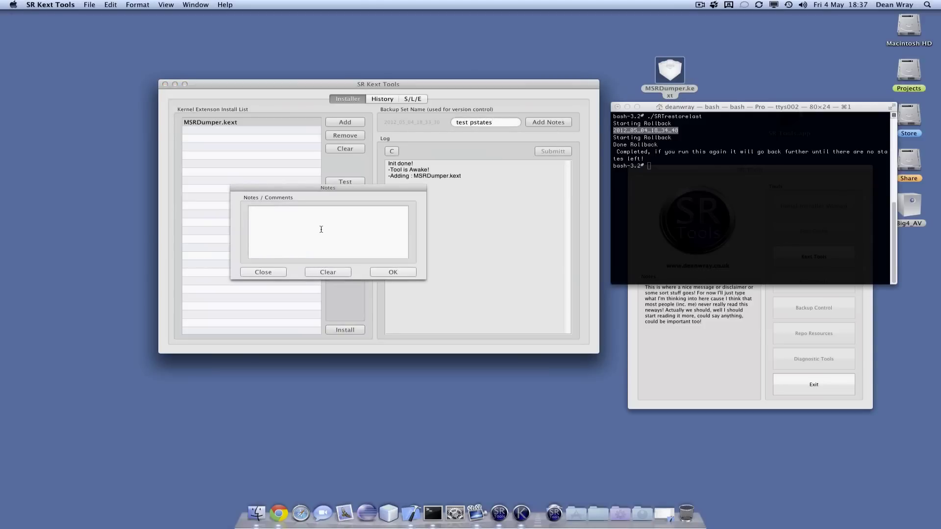
pyautogui.click(389, 271)
# Step: Install the listed MSRDumper.kext and inspect the test pstates entry in the kext history
pyautogui.click(345, 331)
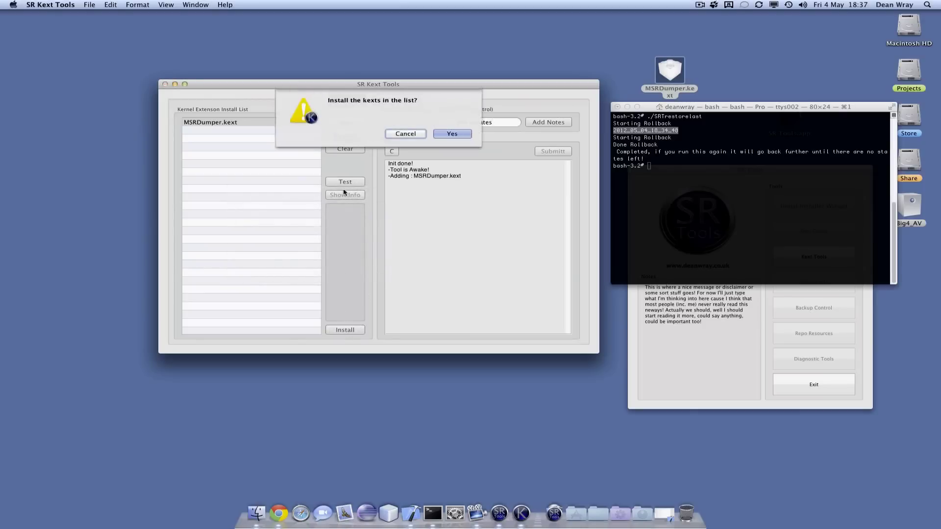
pyautogui.click(447, 131)
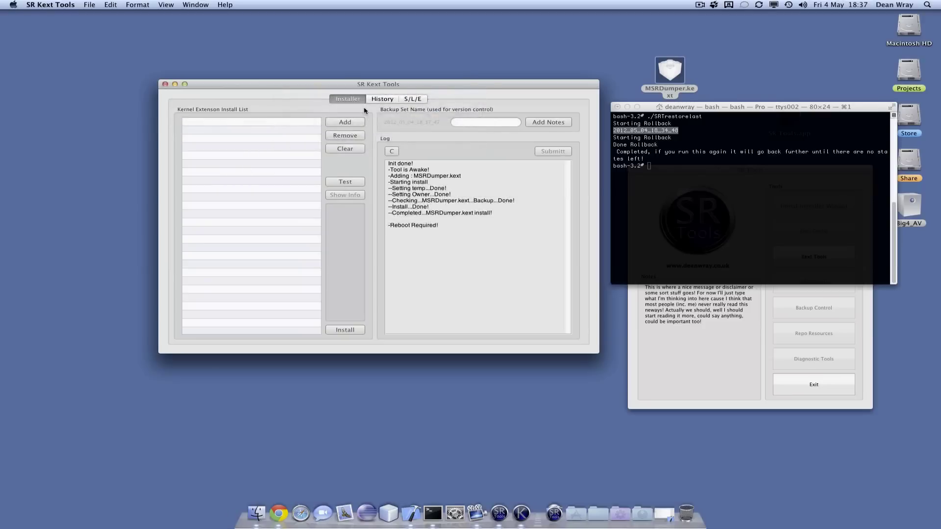
pyautogui.click(382, 99)
pyautogui.click(267, 213)
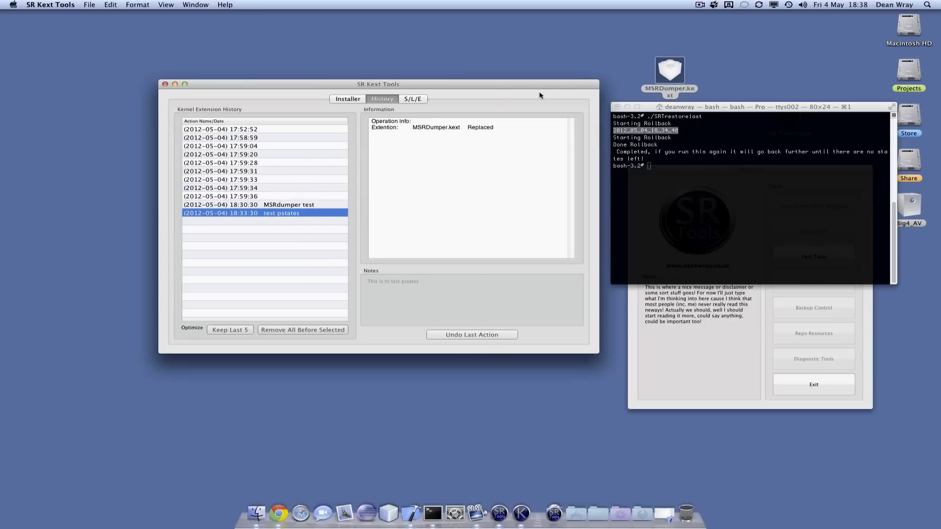
# Step: Switch to Terminal and recall the ./SRTrestorelast command at the root prompt without running it
pyautogui.click(732, 210)
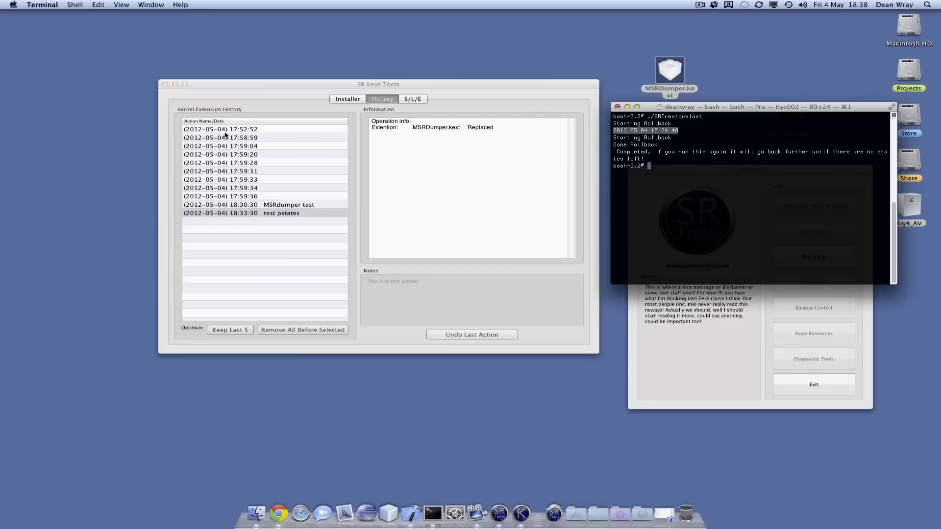
pyautogui.click(348, 98)
pyautogui.click(795, 200)
pyautogui.press('Up')
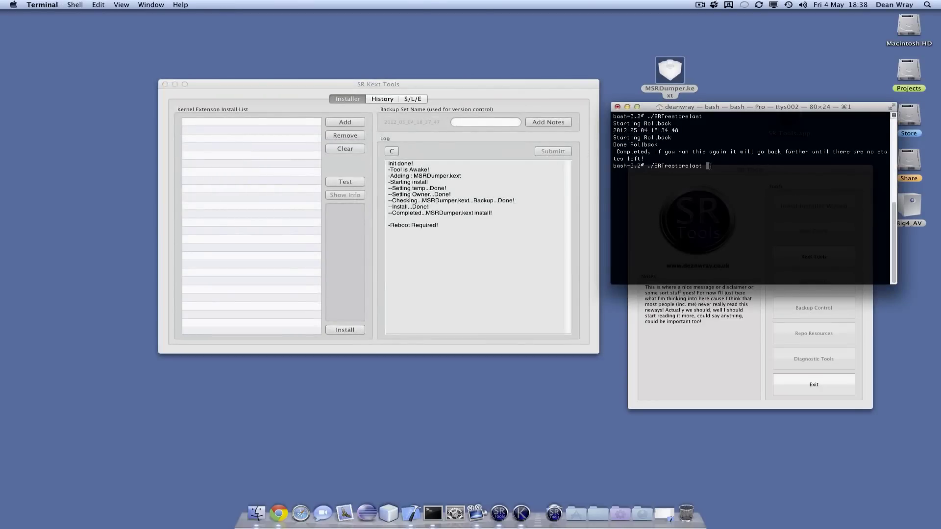
# Step: Review the SR Kext Tools history entries from test pstates back to the earliest one, 17:52:52
pyautogui.click(406, 101)
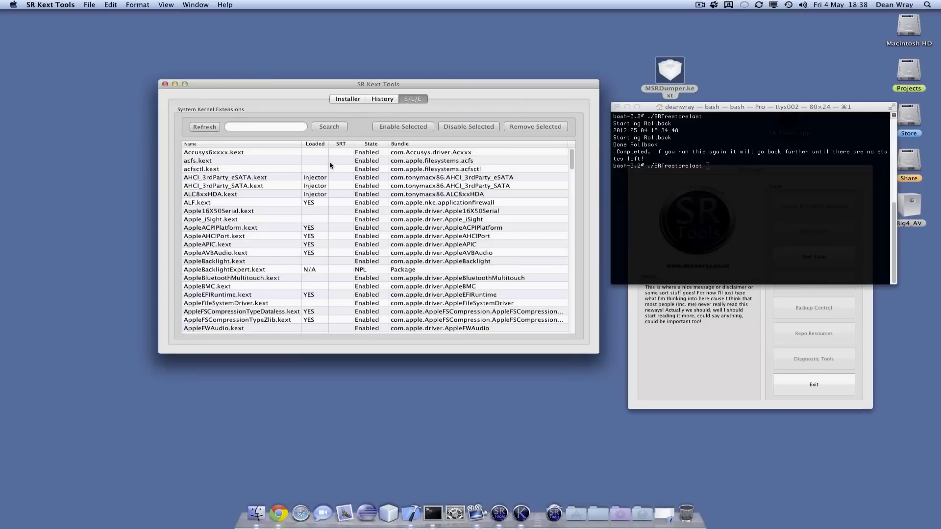
pyautogui.click(383, 99)
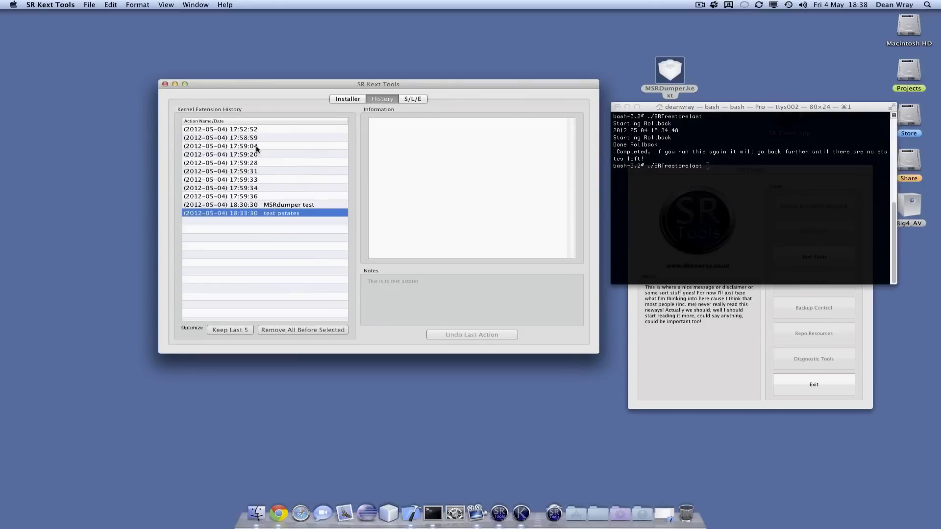
pyautogui.click(253, 130)
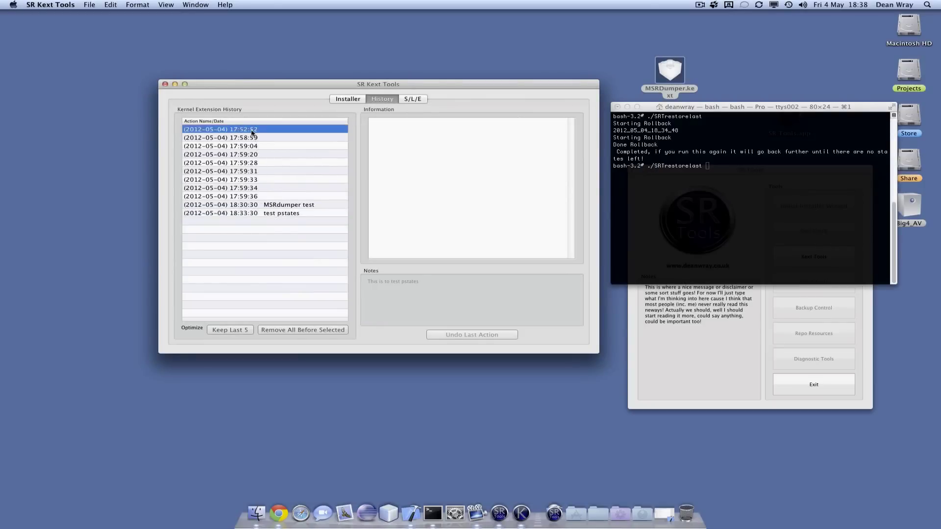
pyautogui.click(254, 213)
pyautogui.moveTo(268, 208); pyautogui.dragTo(249, 132)
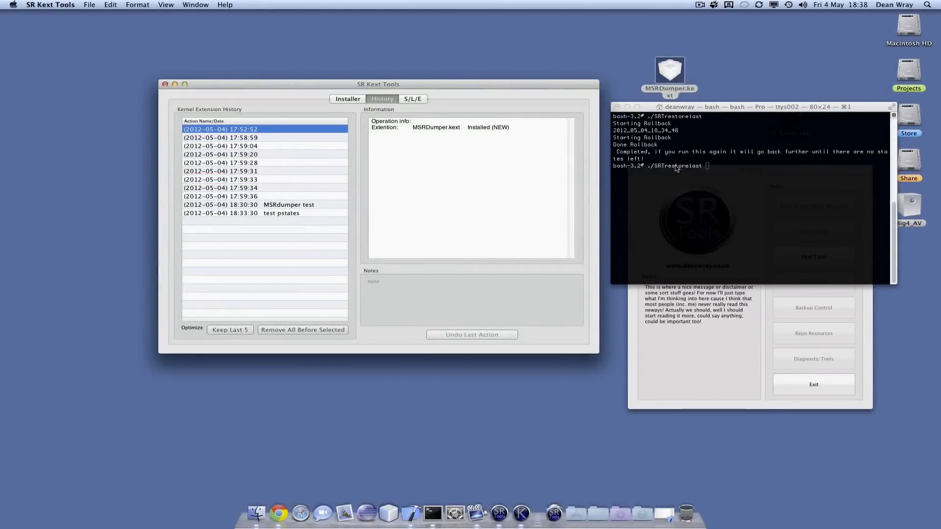
# Step: Highlight the ./SRTrestorelast command in Terminal, then return to the earliest history entry in SR Kext Tools
pyautogui.click(716, 170)
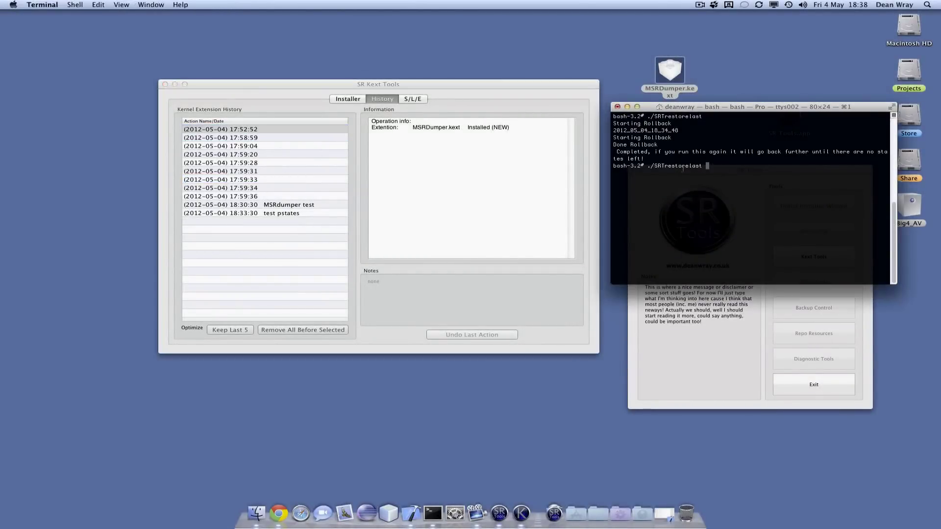
pyautogui.moveTo(644, 166); pyautogui.dragTo(702, 166)
pyautogui.click(238, 130)
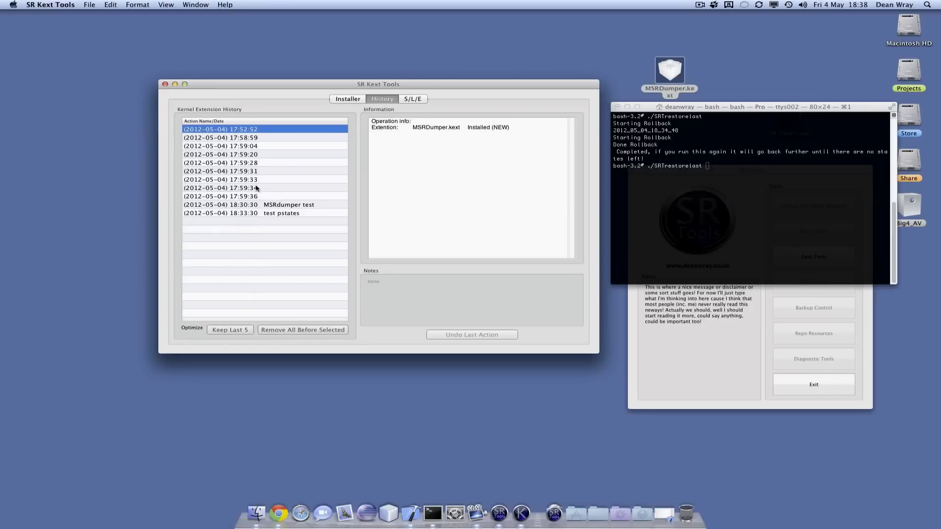
# Step: Clear the history selection and trim the kext history to only the last 5 actions
pyautogui.click(205, 296)
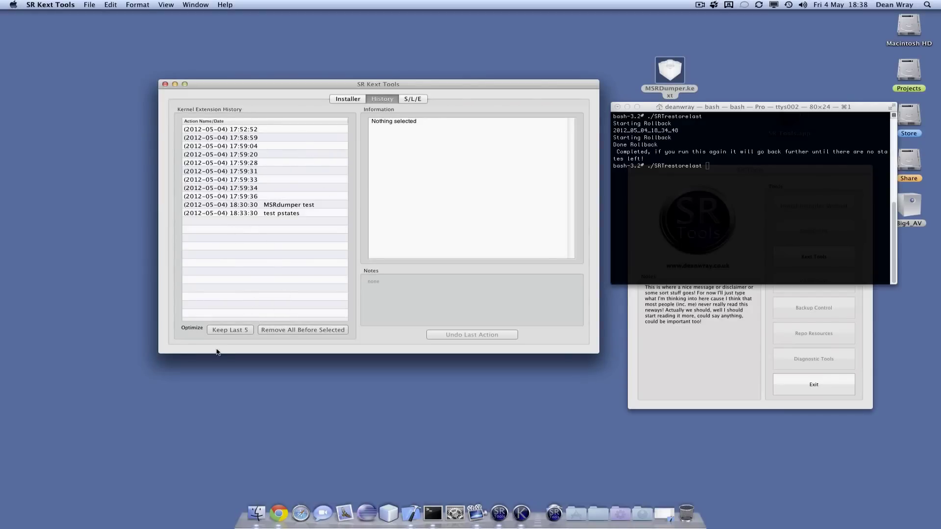
pyautogui.click(214, 332)
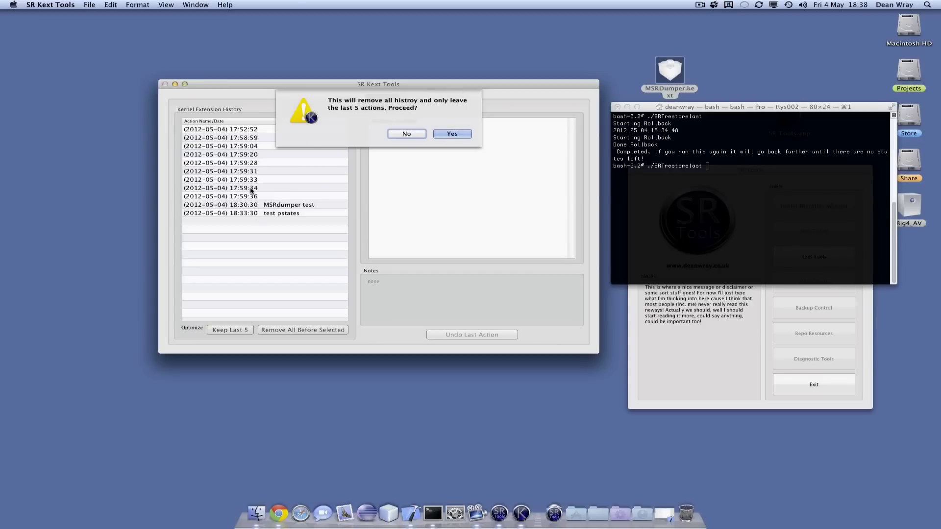
pyautogui.click(452, 133)
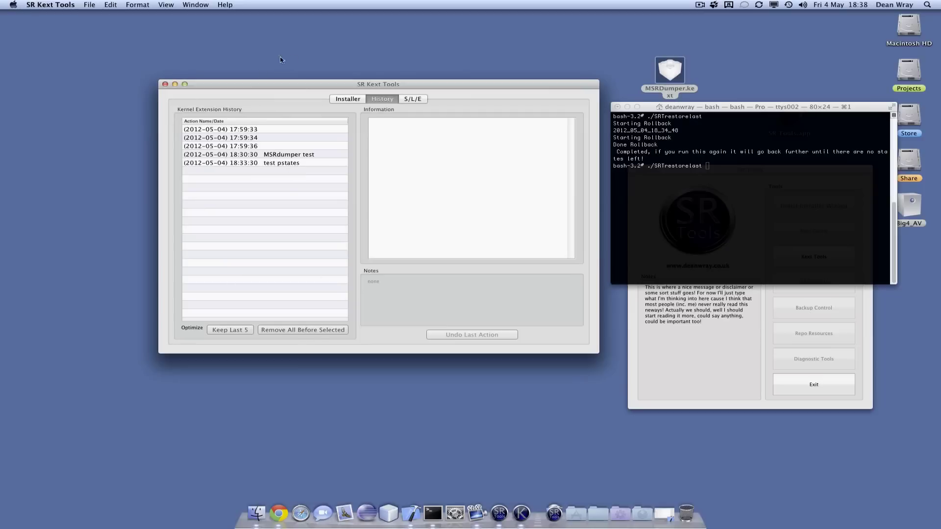
# Step: Inspect the operation details of the test pstates, MSRdumper test and 17:59:36 history entries
pyautogui.click(283, 158)
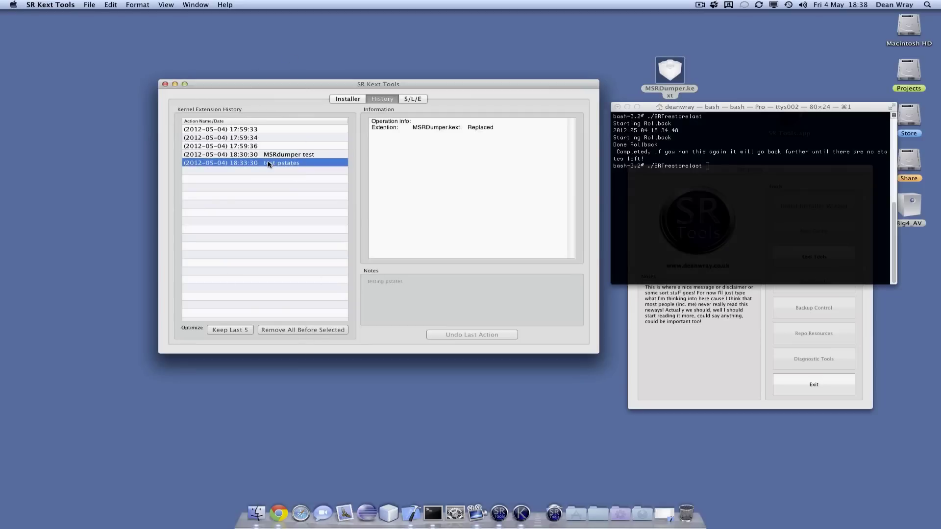
pyautogui.click(270, 163)
pyautogui.click(273, 154)
pyautogui.click(265, 146)
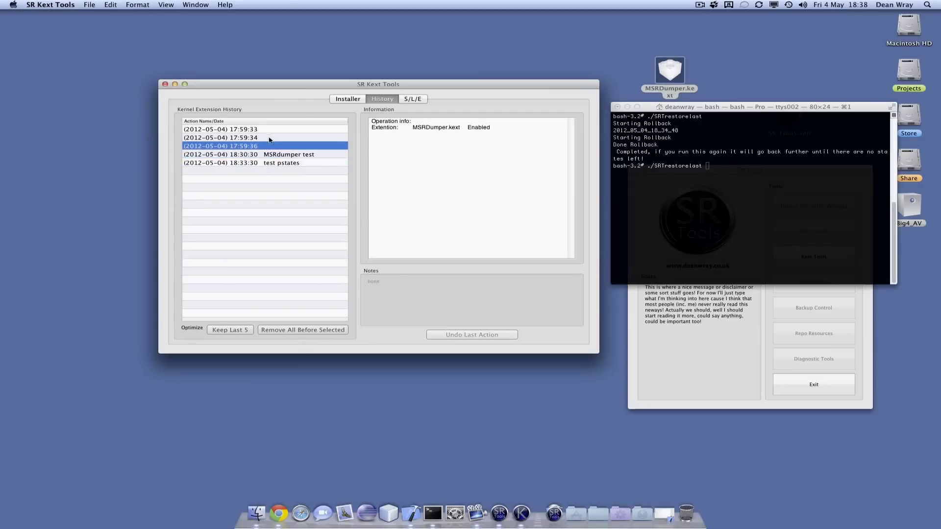
# Step: Remove all kext history up to and including the 17:59:36 action
pyautogui.click(264, 154)
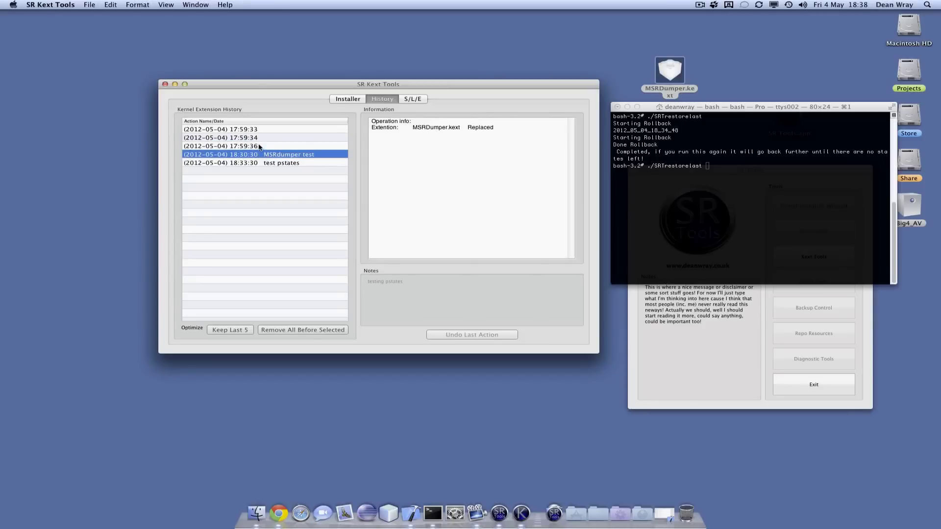
pyautogui.click(239, 147)
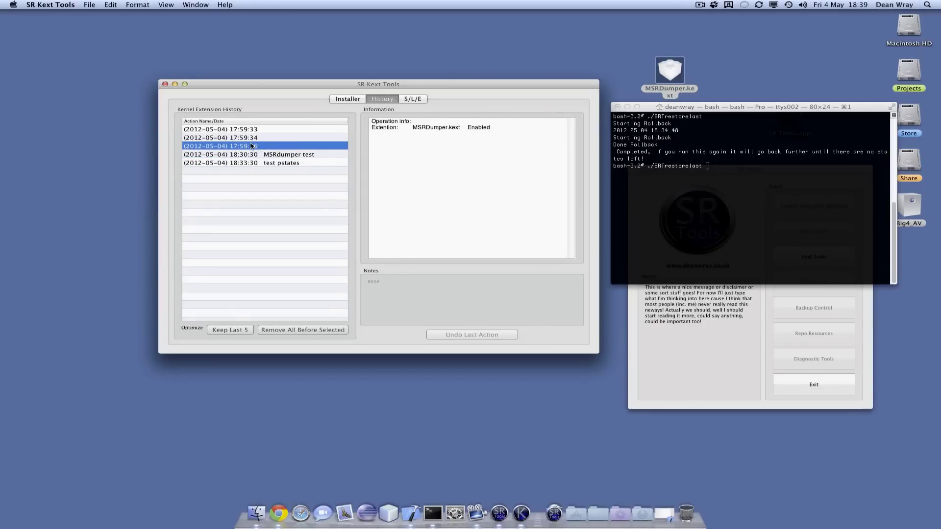
pyautogui.click(288, 330)
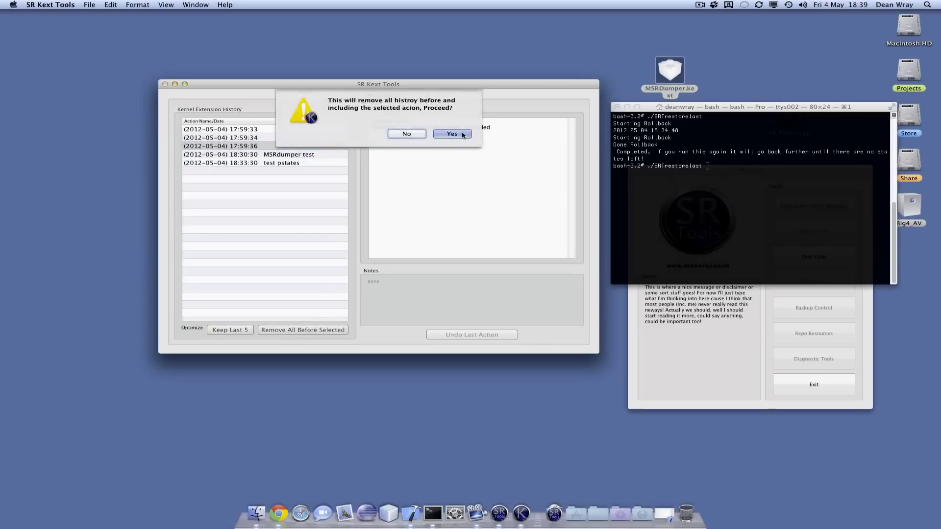
pyautogui.click(453, 134)
# Step: Inspect the operation info and notes of the MSRdumper test and test pstates history entries
pyautogui.click(273, 129)
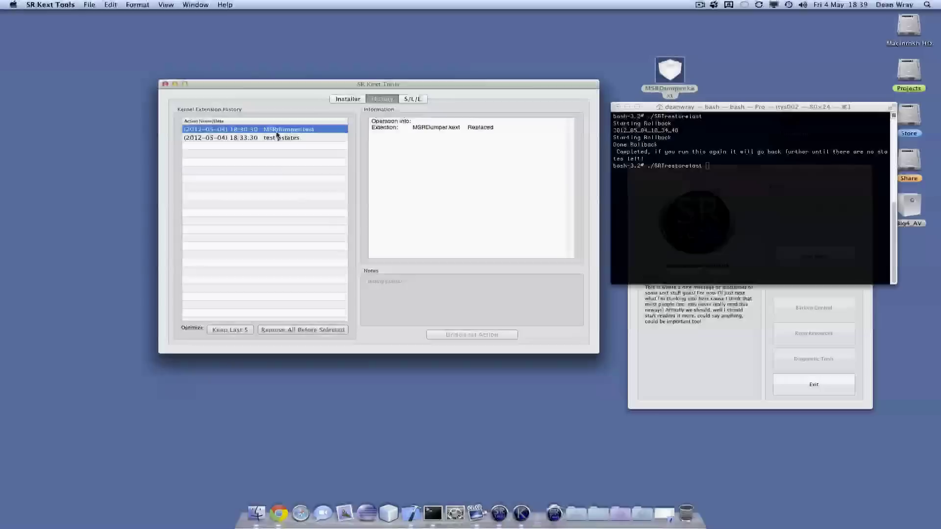
pyautogui.click(278, 143)
pyautogui.click(277, 138)
pyautogui.press('Up')
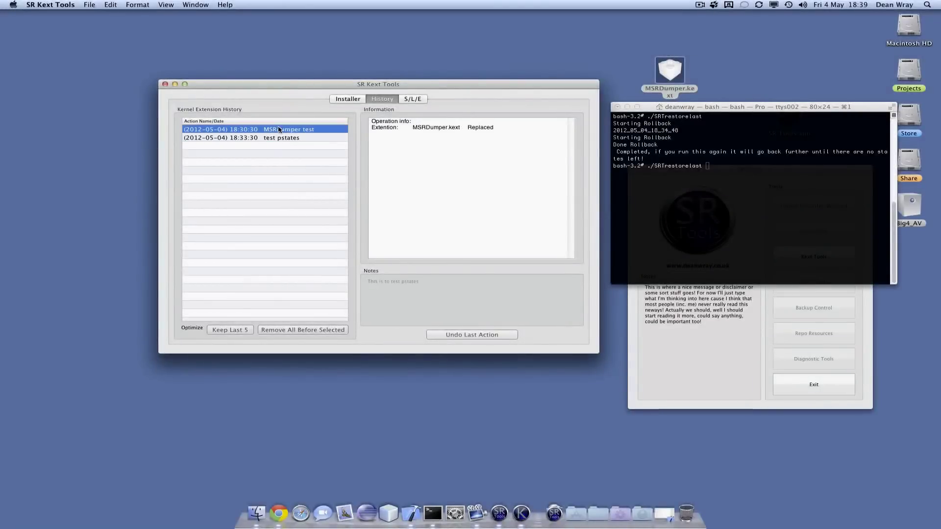
pyautogui.click(275, 138)
pyautogui.click(271, 130)
pyautogui.click(295, 138)
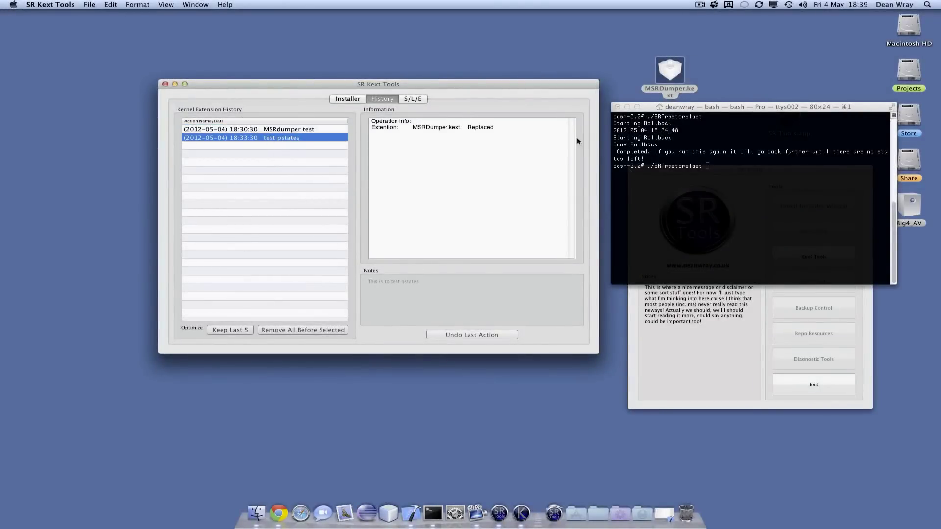
# Step: Look over the Installer's file chooser for adding kexts, the S/L/E list and the history
pyautogui.click(701, 179)
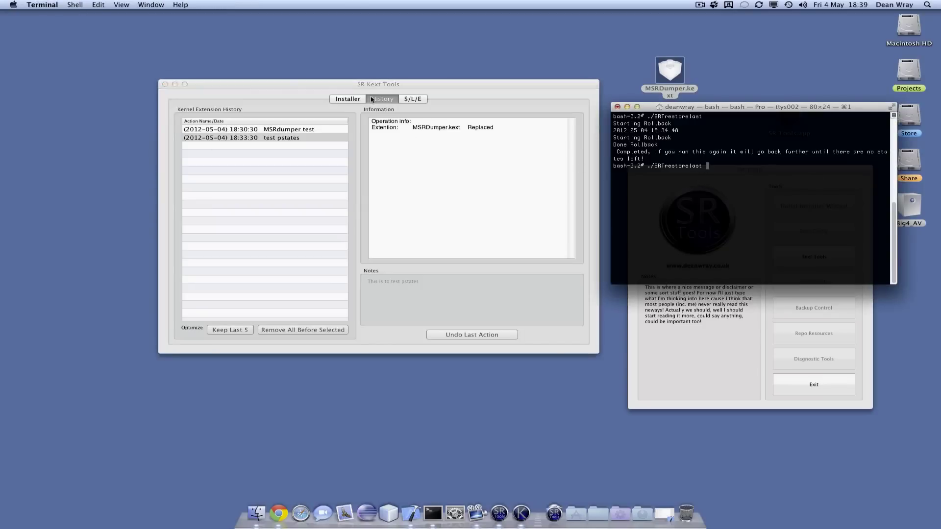
pyautogui.click(348, 98)
pyautogui.click(345, 122)
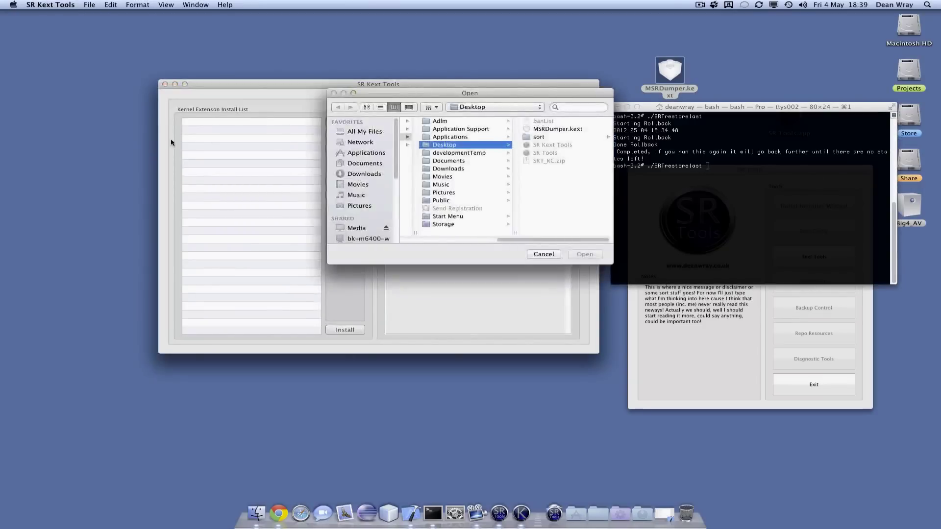
pyautogui.click(539, 254)
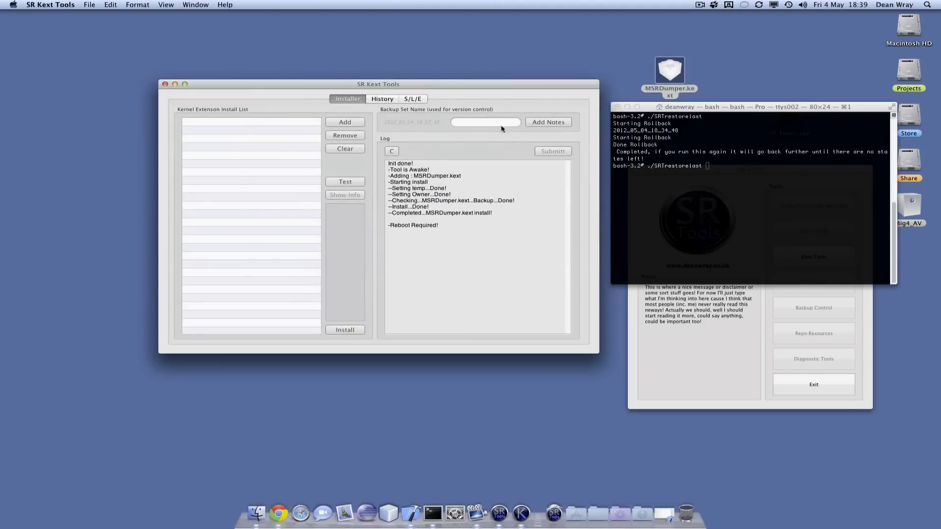
pyautogui.click(413, 99)
pyautogui.click(373, 101)
pyautogui.click(354, 102)
# Step: Switch to Terminal, move its window over SR Kext Tools and run ./SRTrestorelast twice to roll back the last actions
pyautogui.click(700, 172)
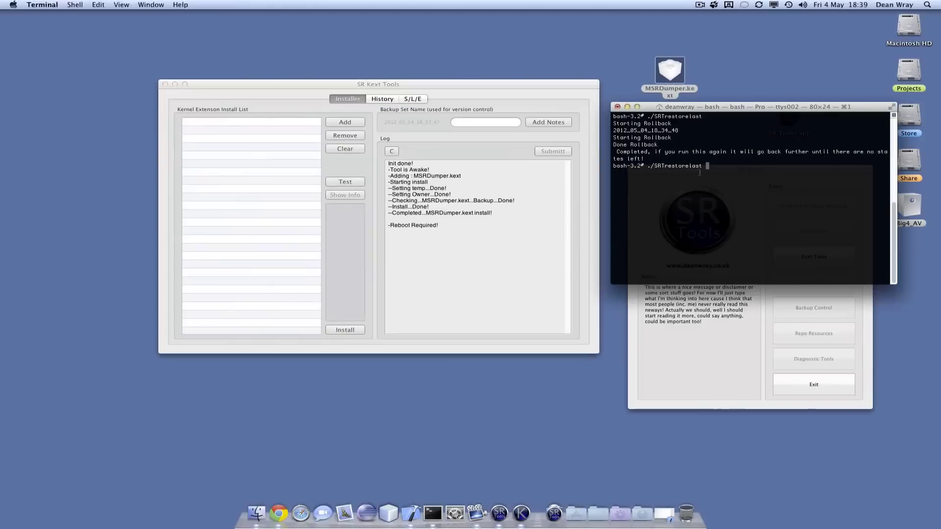
pyautogui.moveTo(708, 106); pyautogui.dragTo(346, 131)
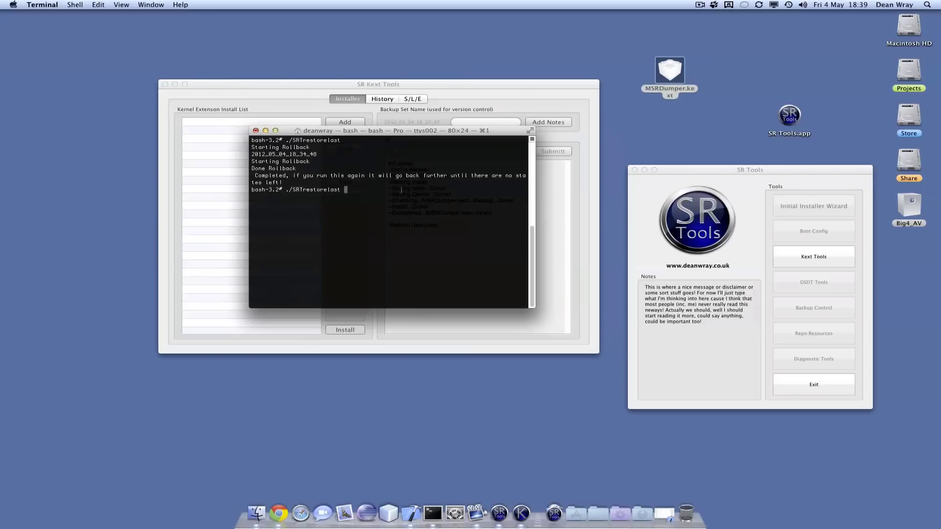
pyautogui.press('Return')
pyautogui.press('Up')
pyautogui.press('Return')
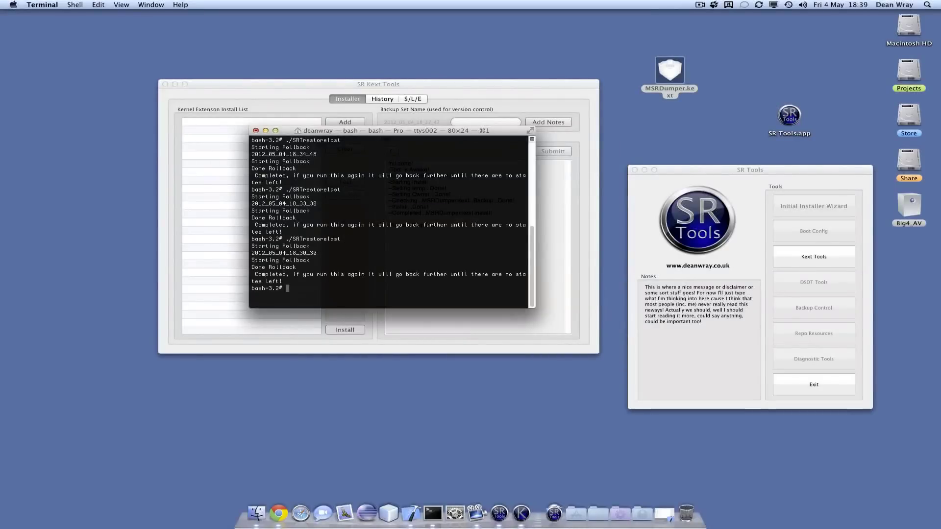
# Step: Run ./SRTrestorelast several more times to check whether any backups are left to roll back
pyautogui.press('Up')
pyautogui.press('Return')
pyautogui.press('Up')
pyautogui.press('Return')
pyautogui.press('Up')
pyautogui.press('Return')
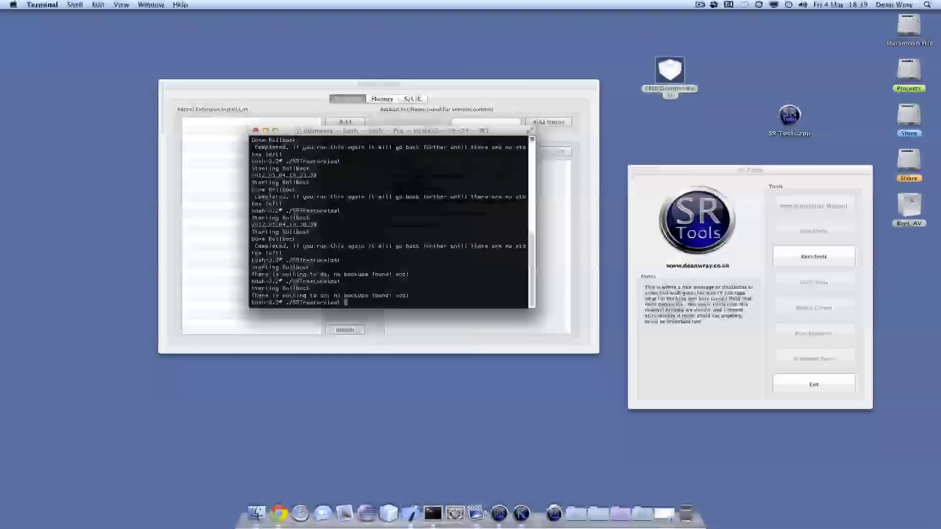
pyautogui.press('Up')
pyautogui.press('Return')
pyautogui.press('Up')
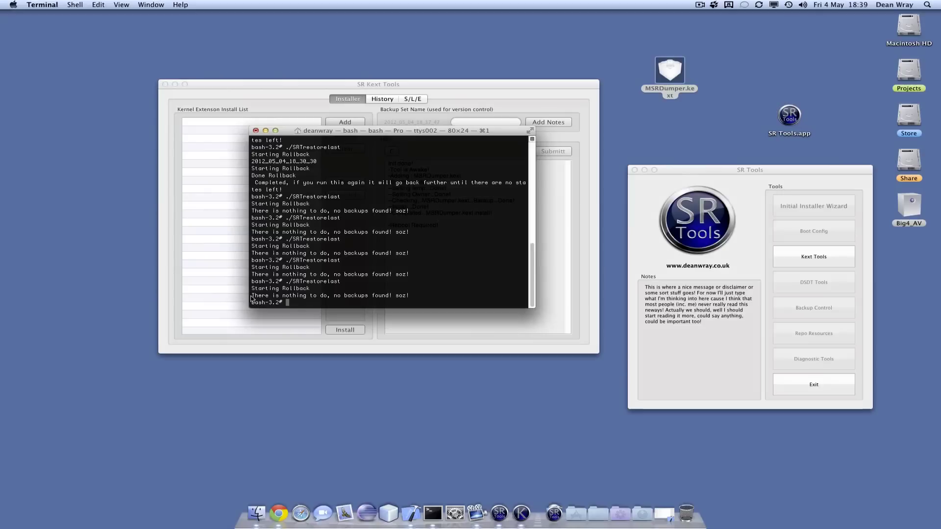
# Step: Close the Terminal window with its running processes and open the kernel extension history in SR Kext Tools
pyautogui.click(256, 131)
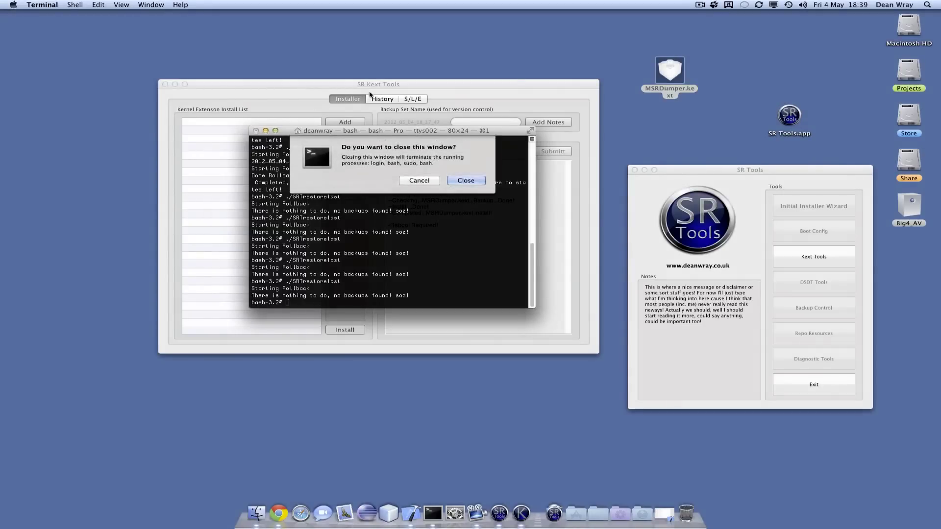
pyautogui.click(463, 180)
pyautogui.click(387, 98)
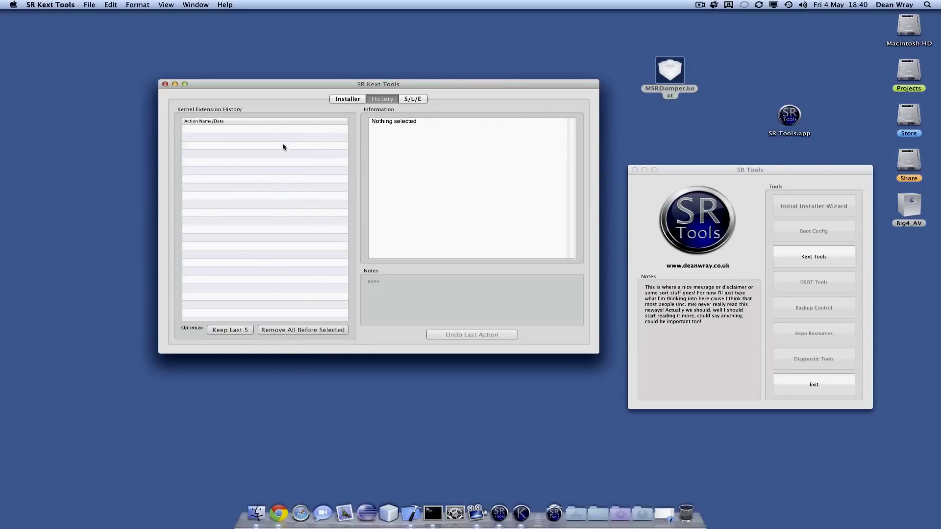
# Step: Deselect MSRDumper.kext on the desktop and look over the Installer log and the kernel extension history
pyautogui.click(678, 50)
pyautogui.click(514, 54)
pyautogui.click(352, 100)
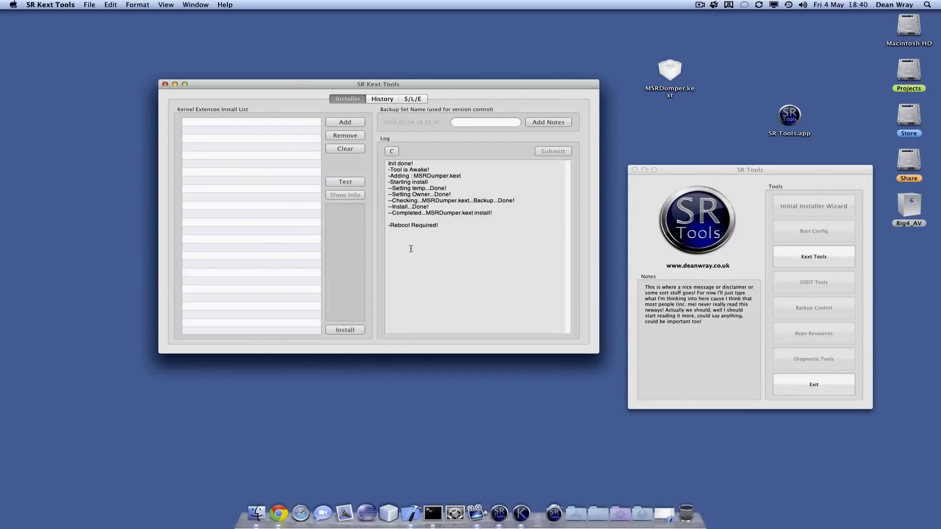
pyautogui.click(383, 99)
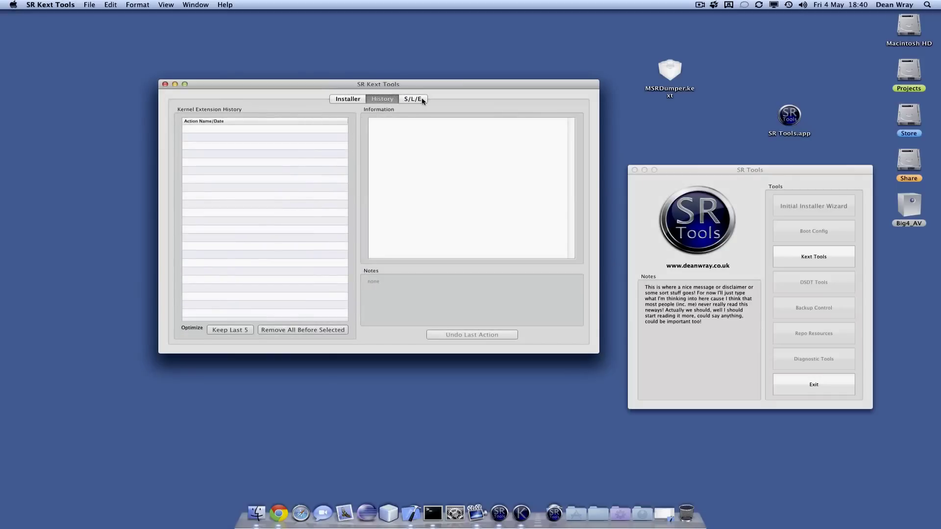
pyautogui.click(349, 98)
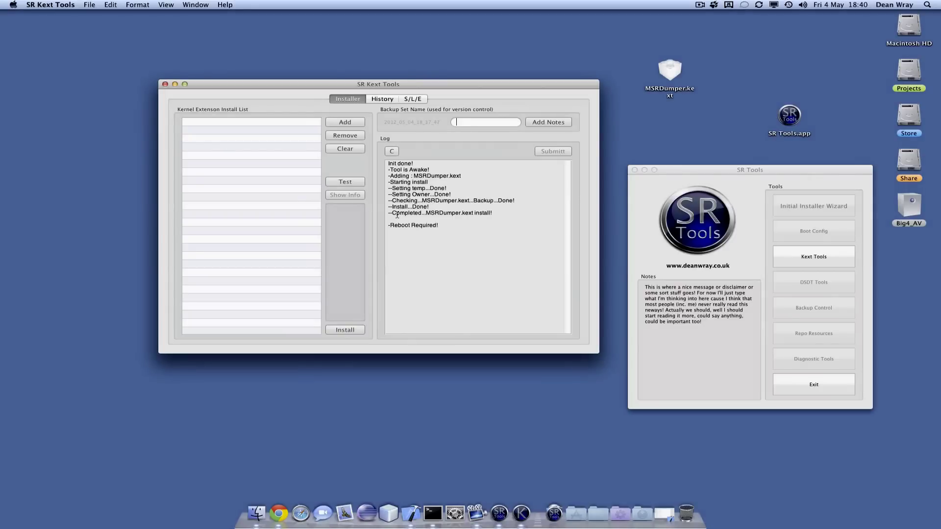
# Step: Disable Apple_iSight.kext in the system kernel extensions list
pyautogui.click(412, 99)
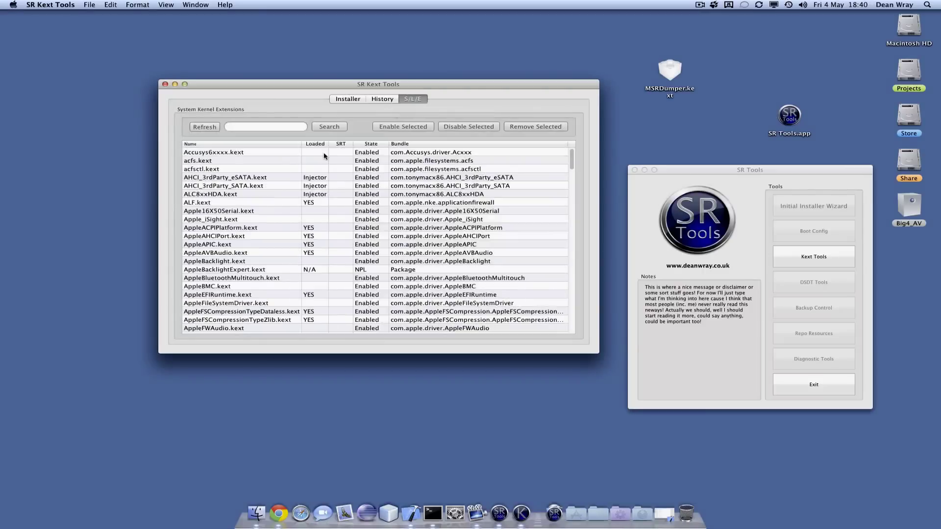
pyautogui.scroll(-3, 242, 179)
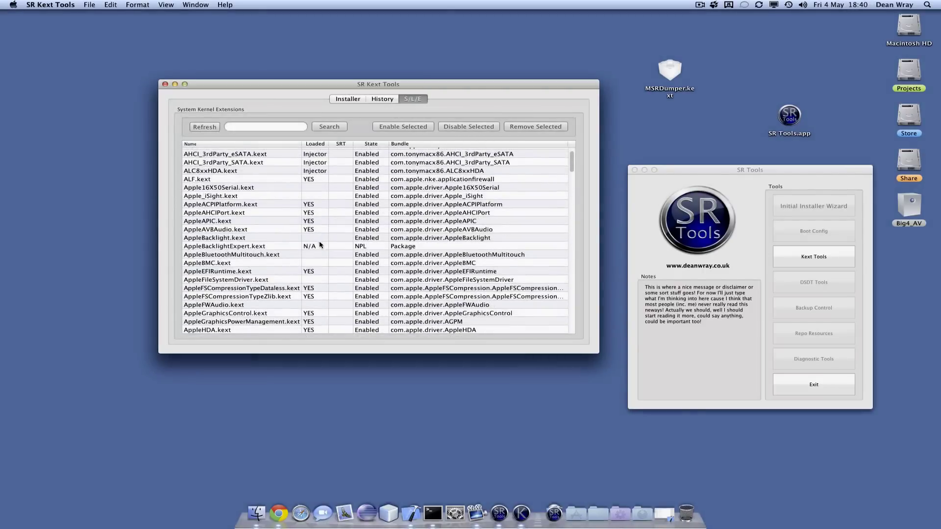
pyautogui.scroll(2, 254, 243)
pyautogui.scroll(-3, 284, 200)
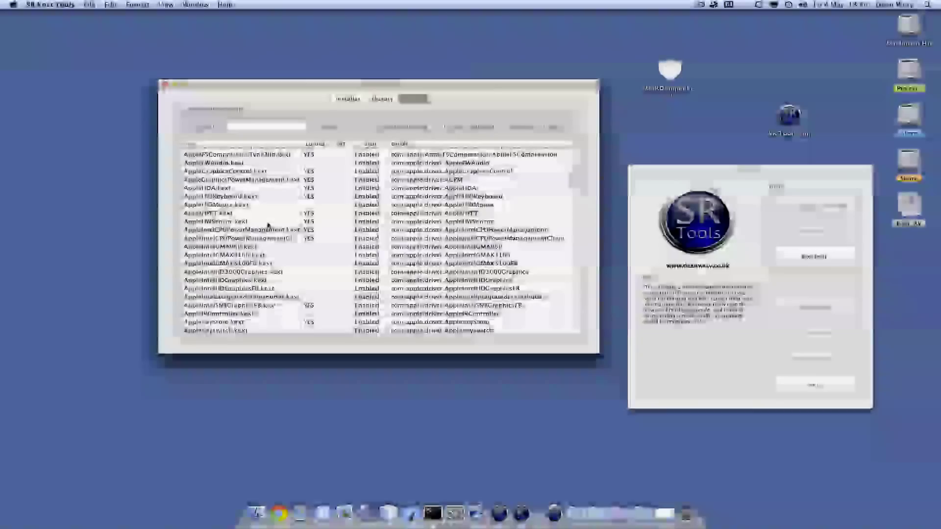
pyautogui.scroll(2, 322, 187)
pyautogui.click(230, 199)
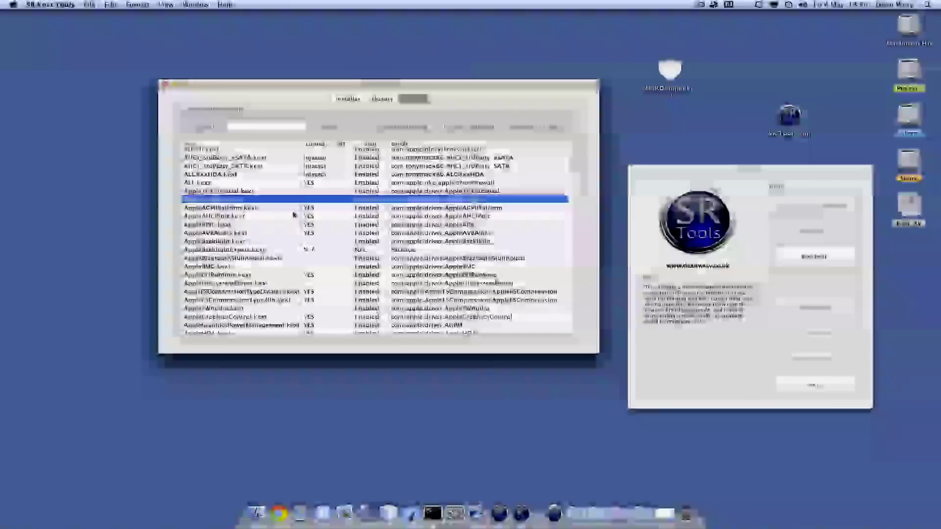
pyautogui.click(479, 127)
pyautogui.click(452, 134)
# Step: Undo the Apple_iSight.kext disable action from the history and refresh the system kernel extensions list
pyautogui.click(382, 98)
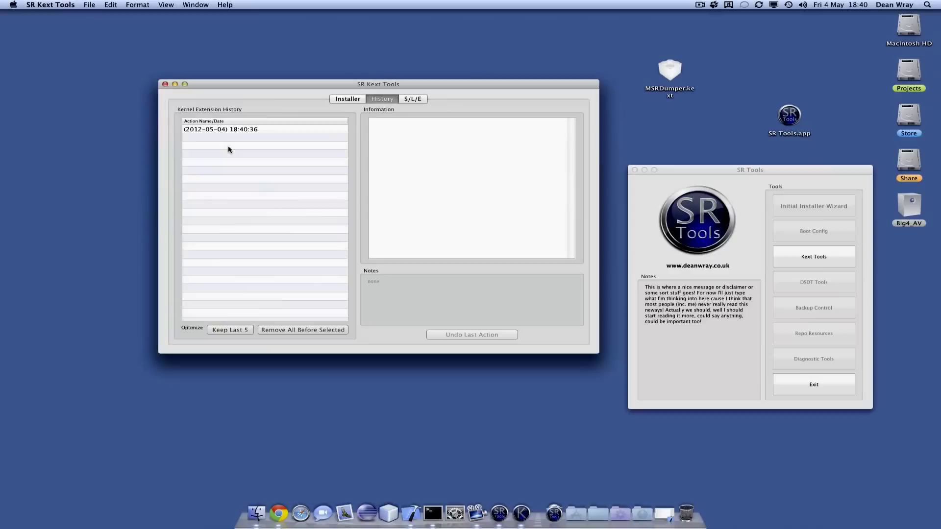
pyautogui.click(230, 130)
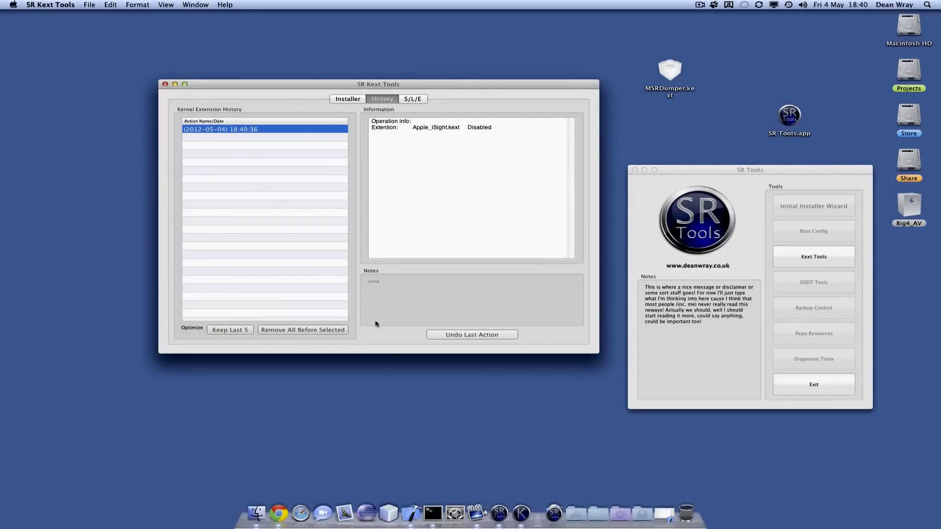
pyautogui.click(454, 334)
pyautogui.click(449, 139)
pyautogui.click(413, 100)
pyautogui.click(204, 128)
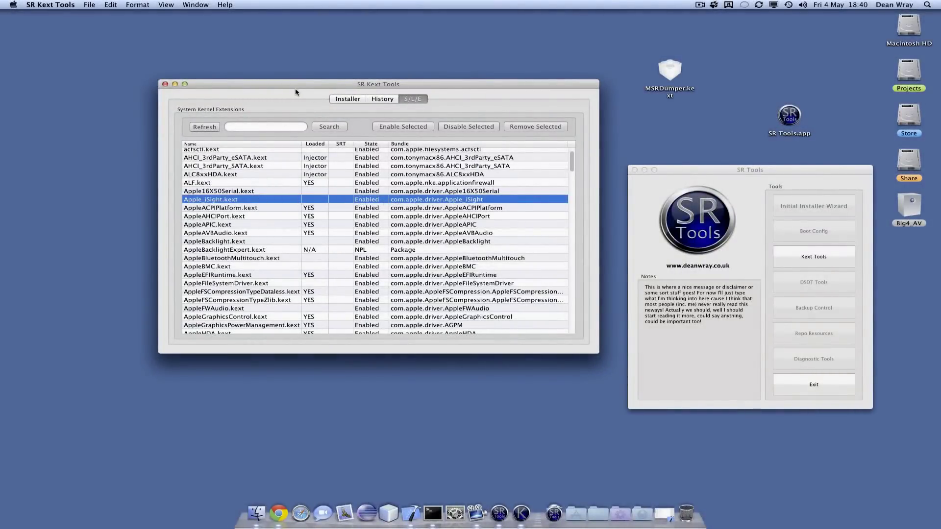
# Step: Move the SR Tools window closer to SR Kext Tools, then return to the kext Installer view
pyautogui.moveTo(695, 184); pyautogui.dragTo(681, 130)
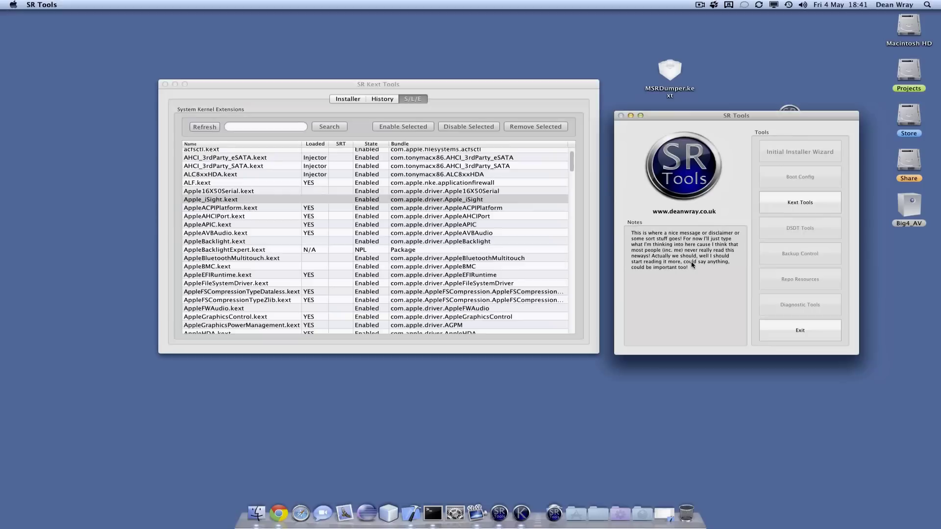
pyautogui.click(450, 97)
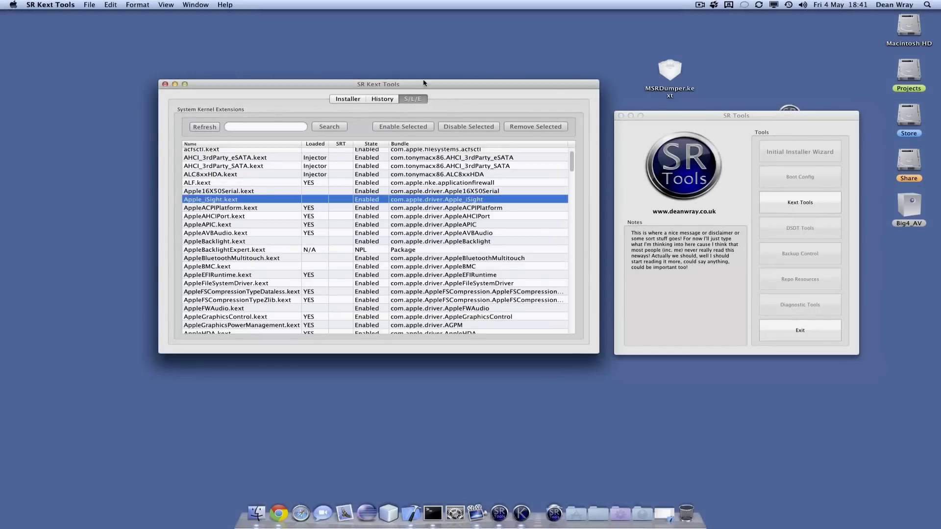
pyautogui.click(382, 98)
pyautogui.click(347, 99)
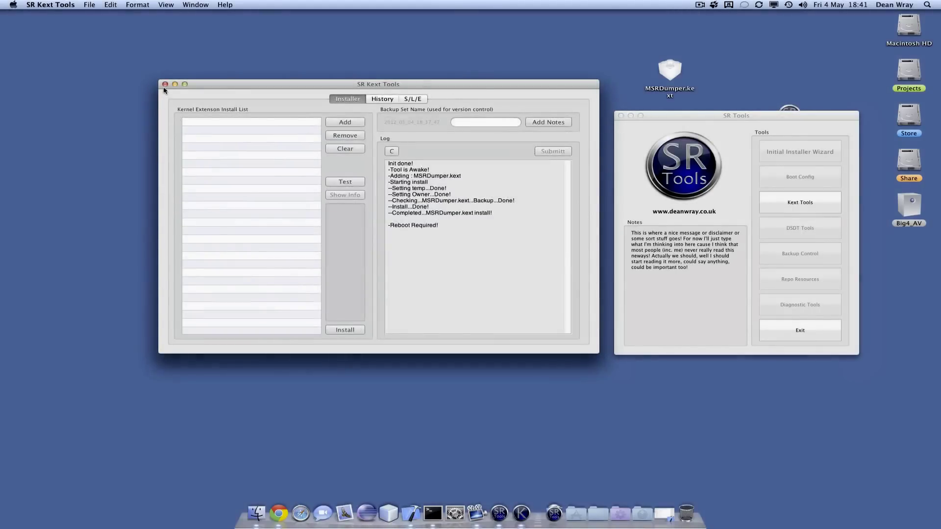